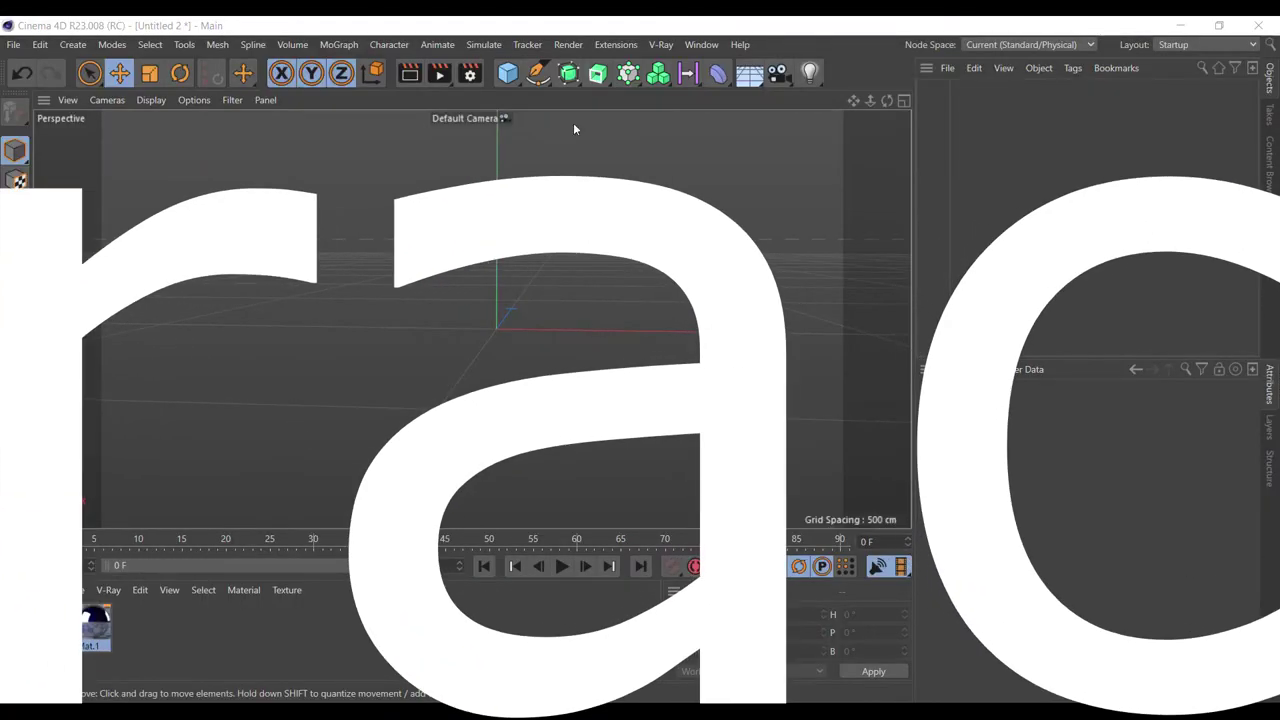
- Add a cylinder and slim its radius to 33 cm
left_click_drag(507, 72, 872, 94)
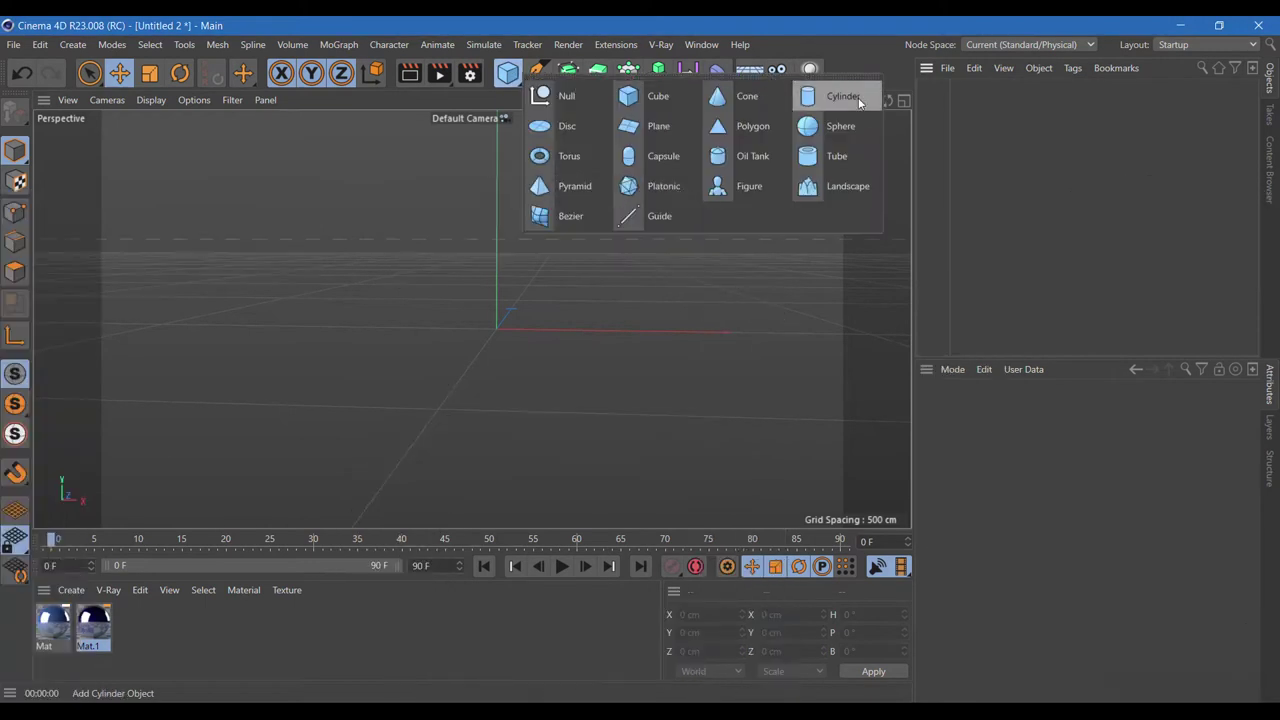
left_click(866, 96)
left_click(1003, 411)
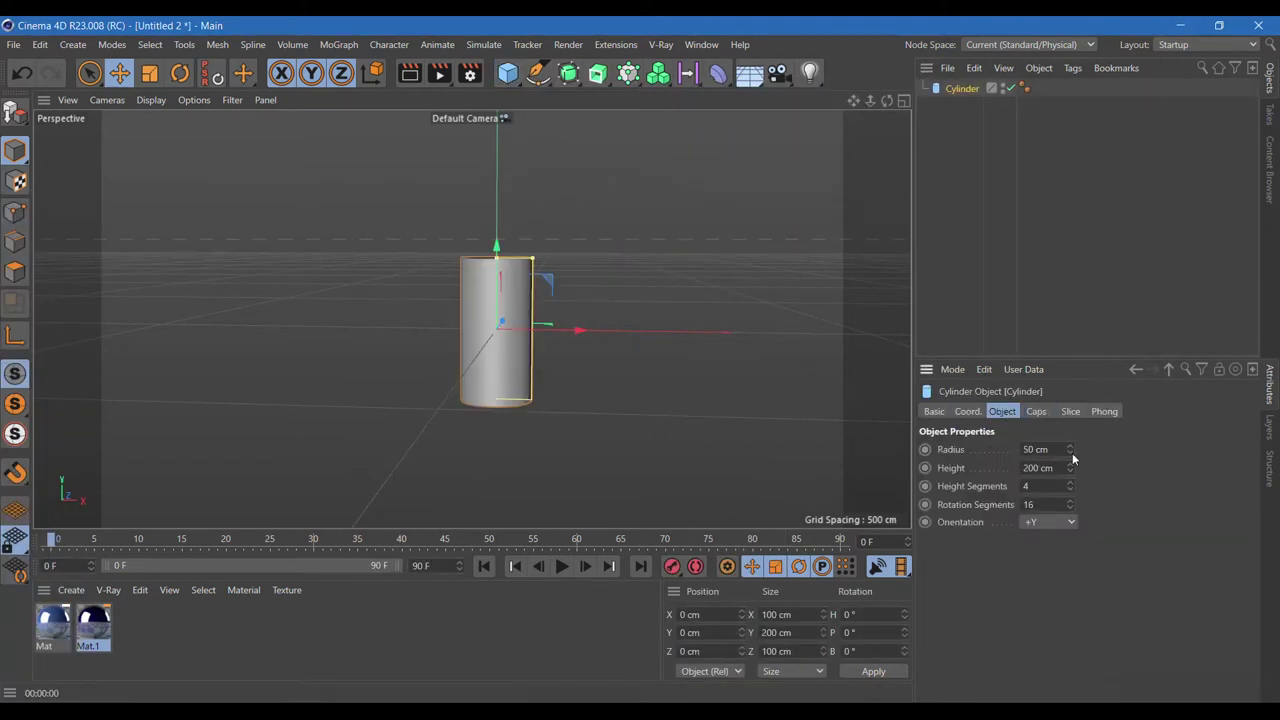
left_click_drag(1069, 453, 1040, 458)
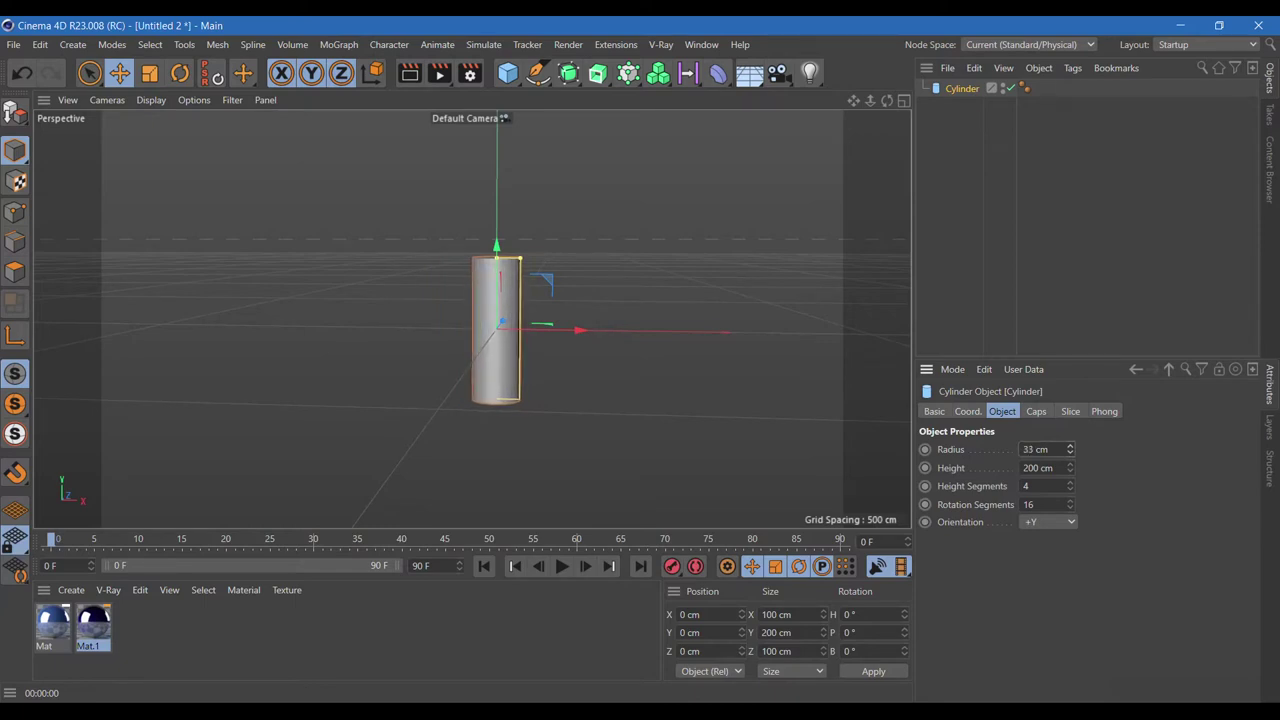
- Give the cylinder 68 rotation segments and apply the Mat material to it
double_click(1041, 487)
double_click(1050, 504)
type("68")
key("Return")
left_click_drag(964, 92, 963, 90)
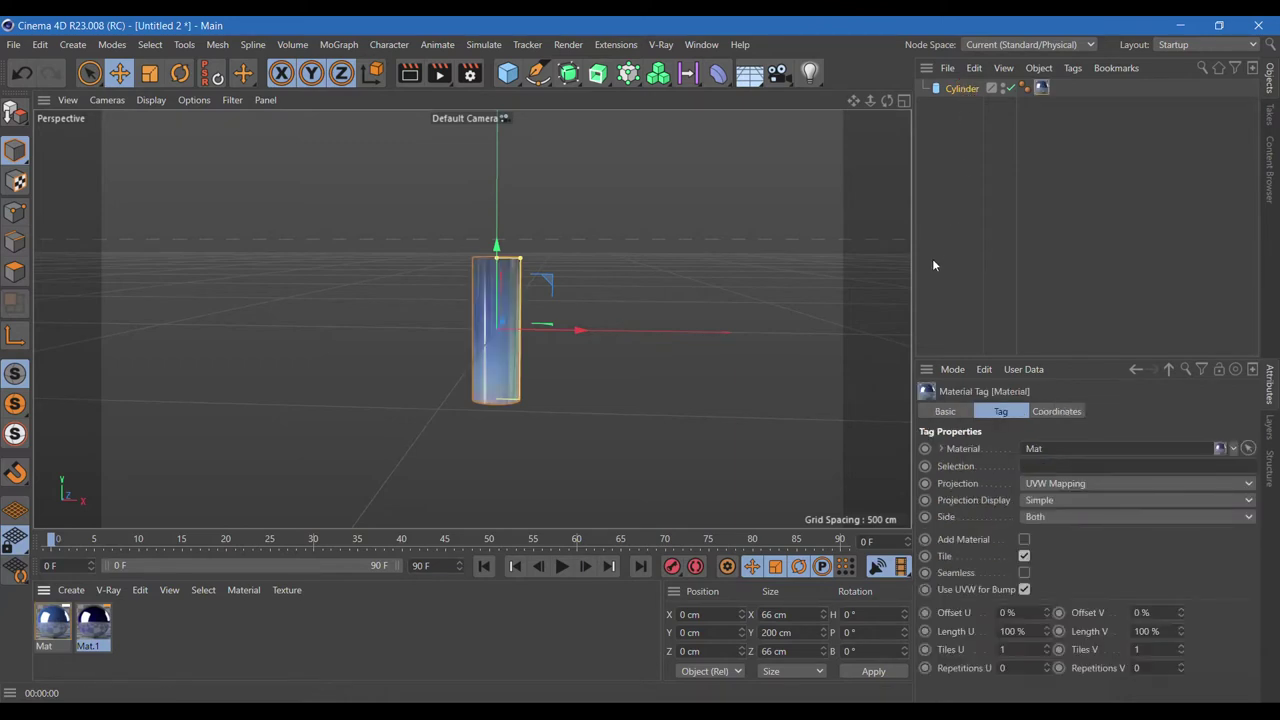
left_click(962, 89)
- Enable 42-segment, 33 cm fillet caps and stretch the cylinder to 350 cm tall
left_click(1036, 411)
left_click(988, 506)
type("2")
key("Tab")
type("68")
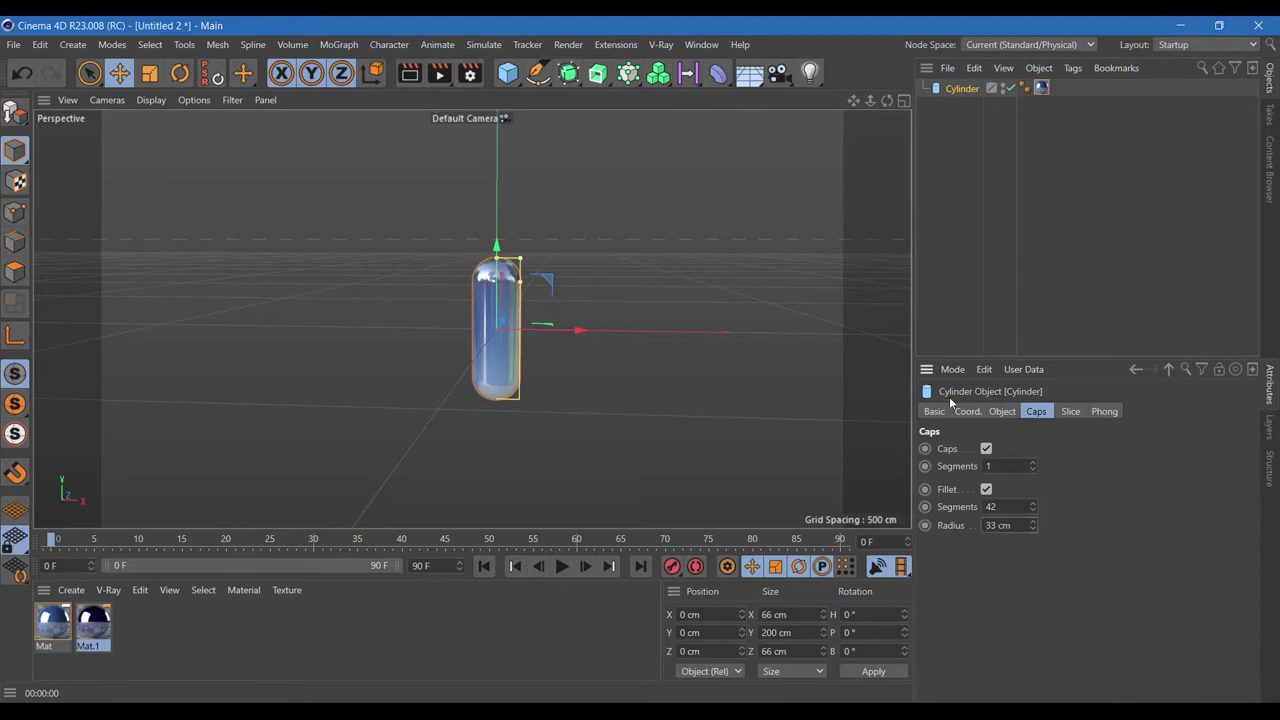
left_click(995, 413)
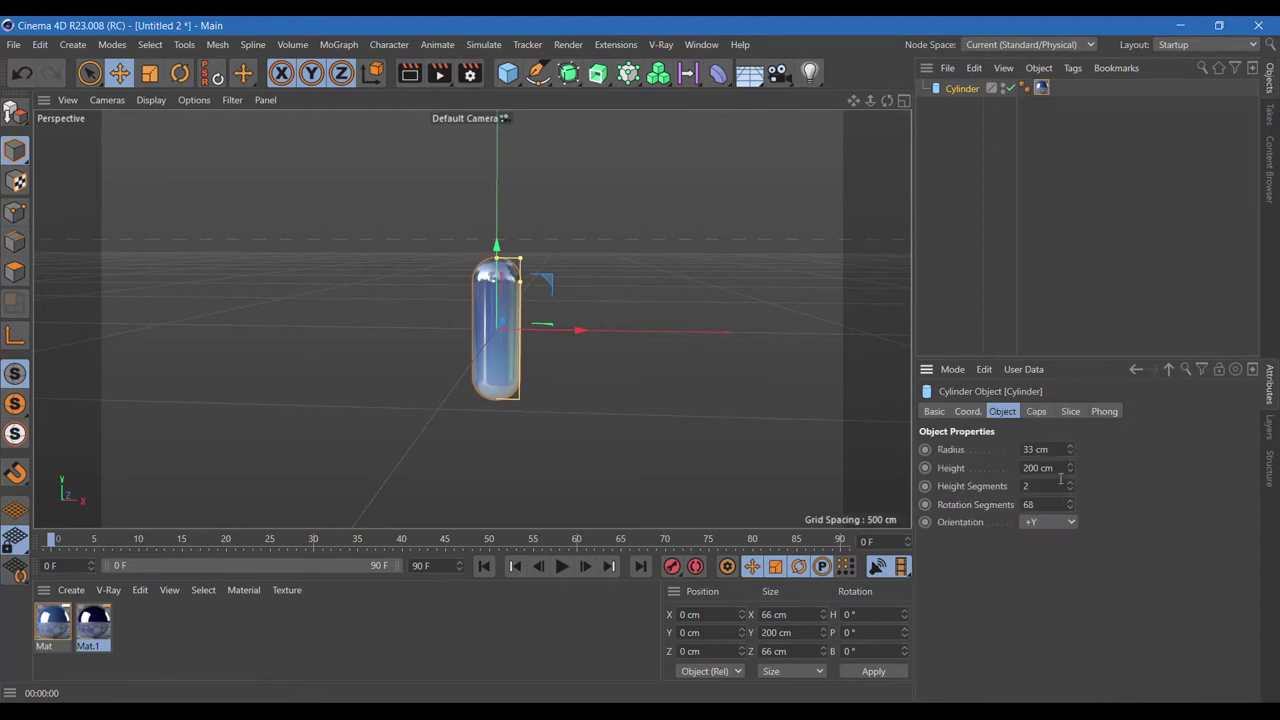
left_click_drag(1072, 470, 1072, 420)
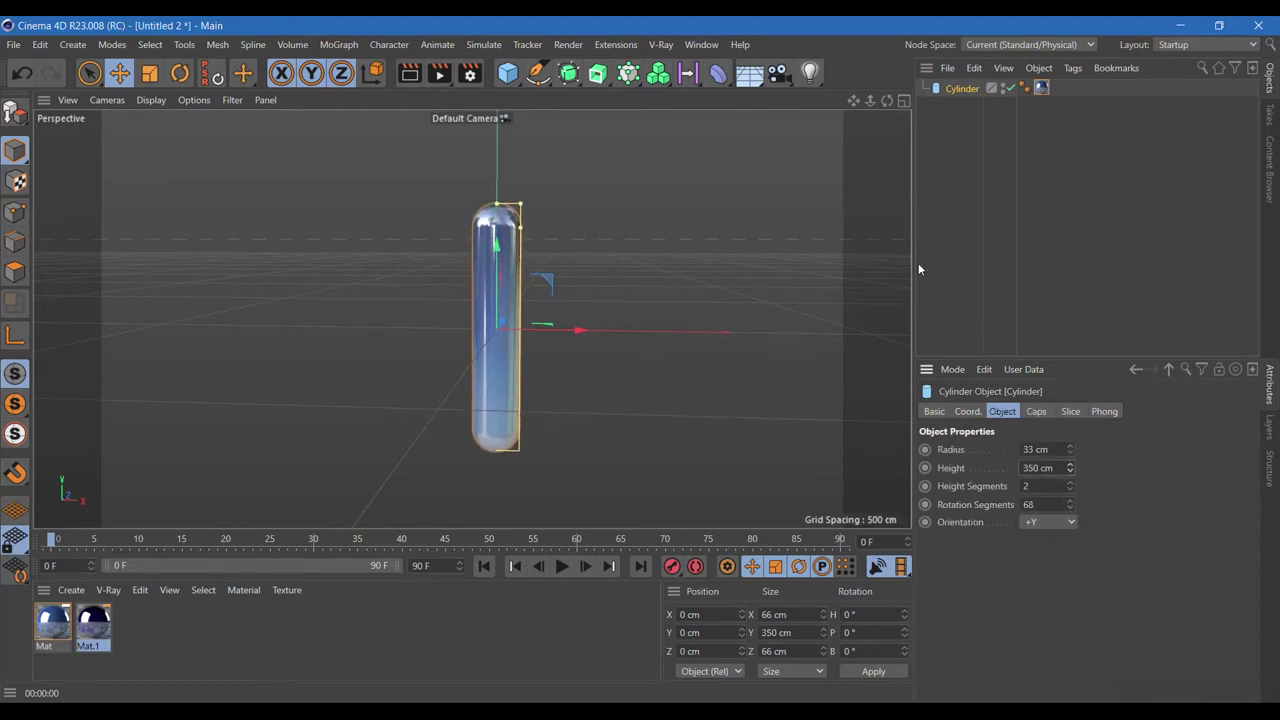
- Add a Null object and parent the cylinder under it
left_click(508, 73)
left_click(548, 93)
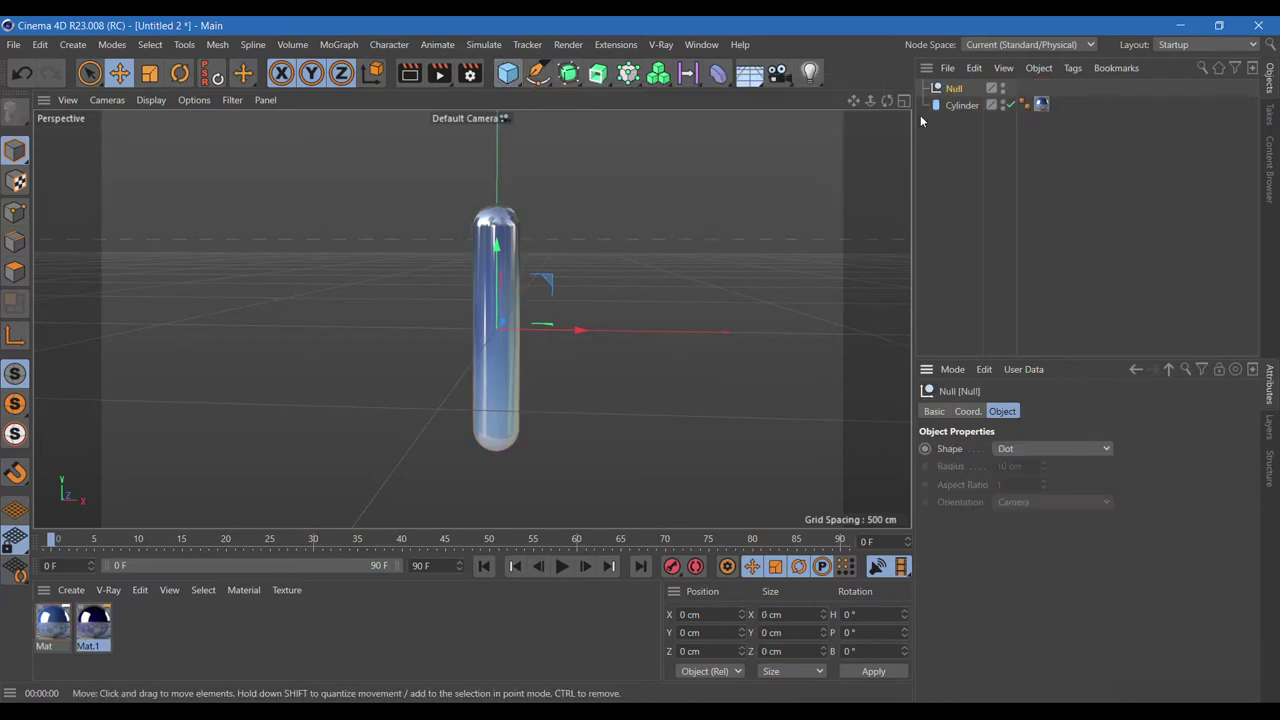
left_click_drag(950, 108, 954, 88)
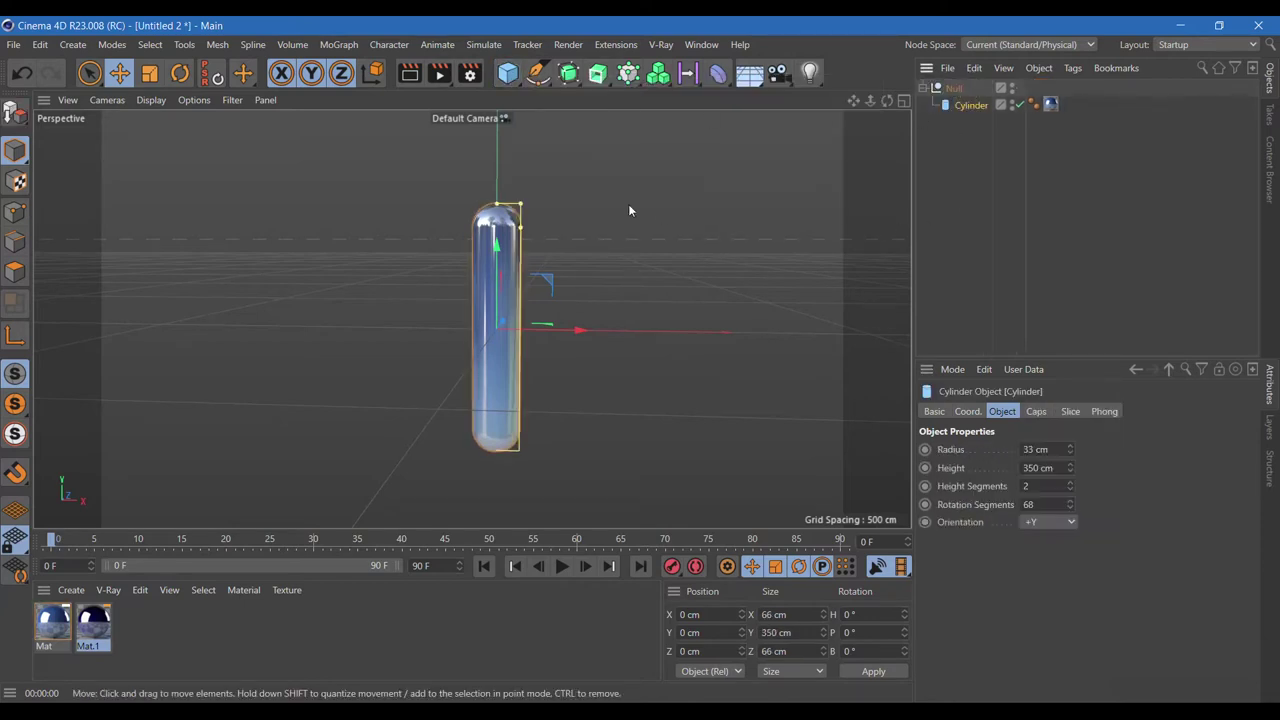
- Nest the Null under a new Array, giving seven capsules on a 250 cm radius
left_click(568, 73)
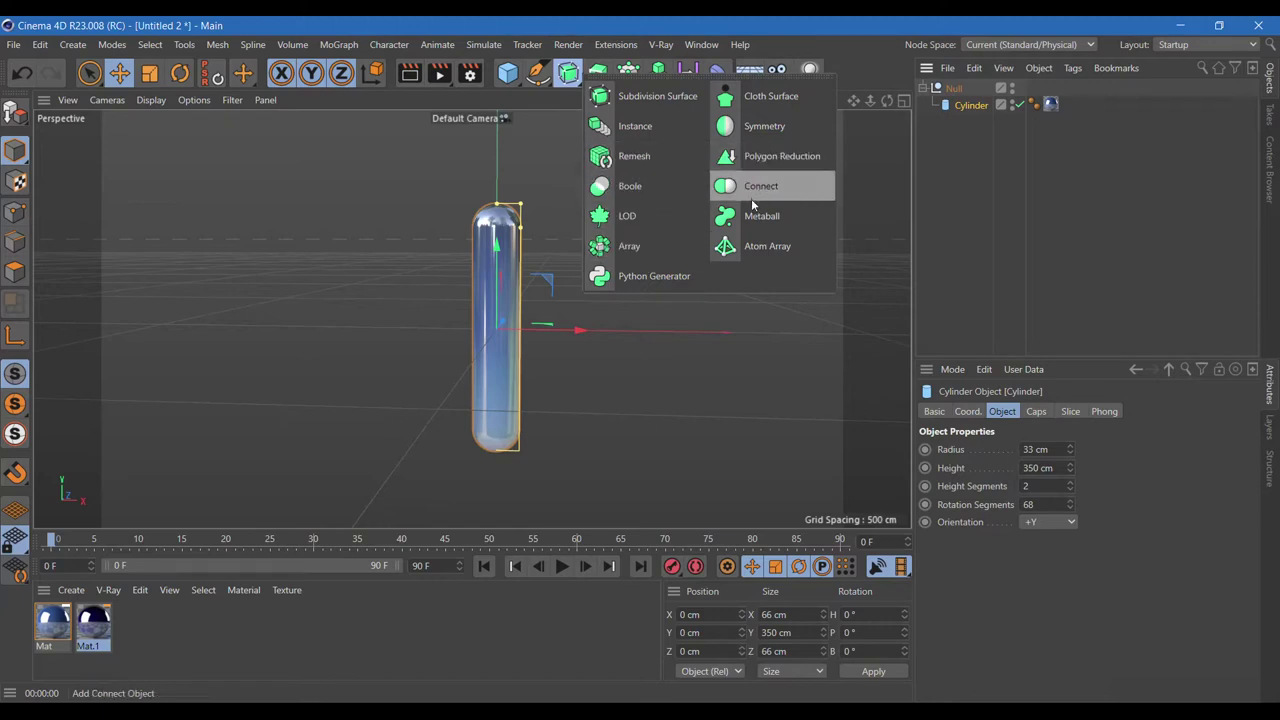
left_click(660, 245)
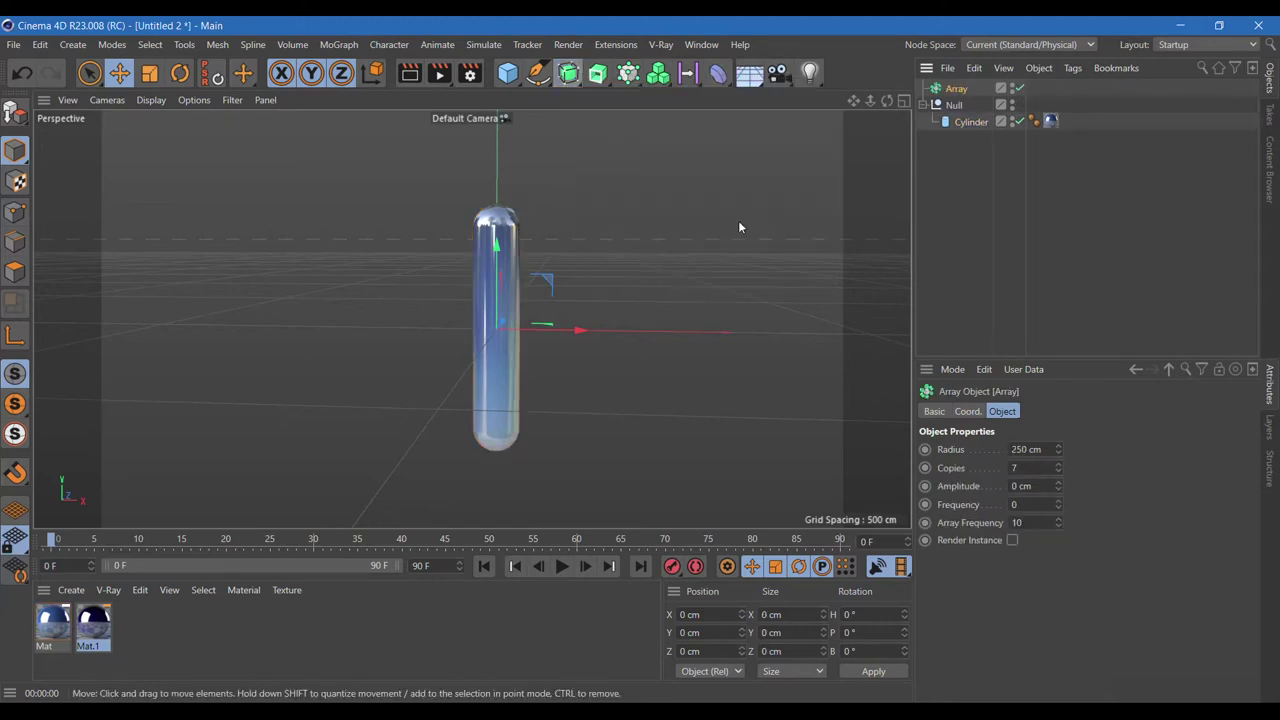
left_click_drag(960, 105, 952, 90)
left_click(952, 90)
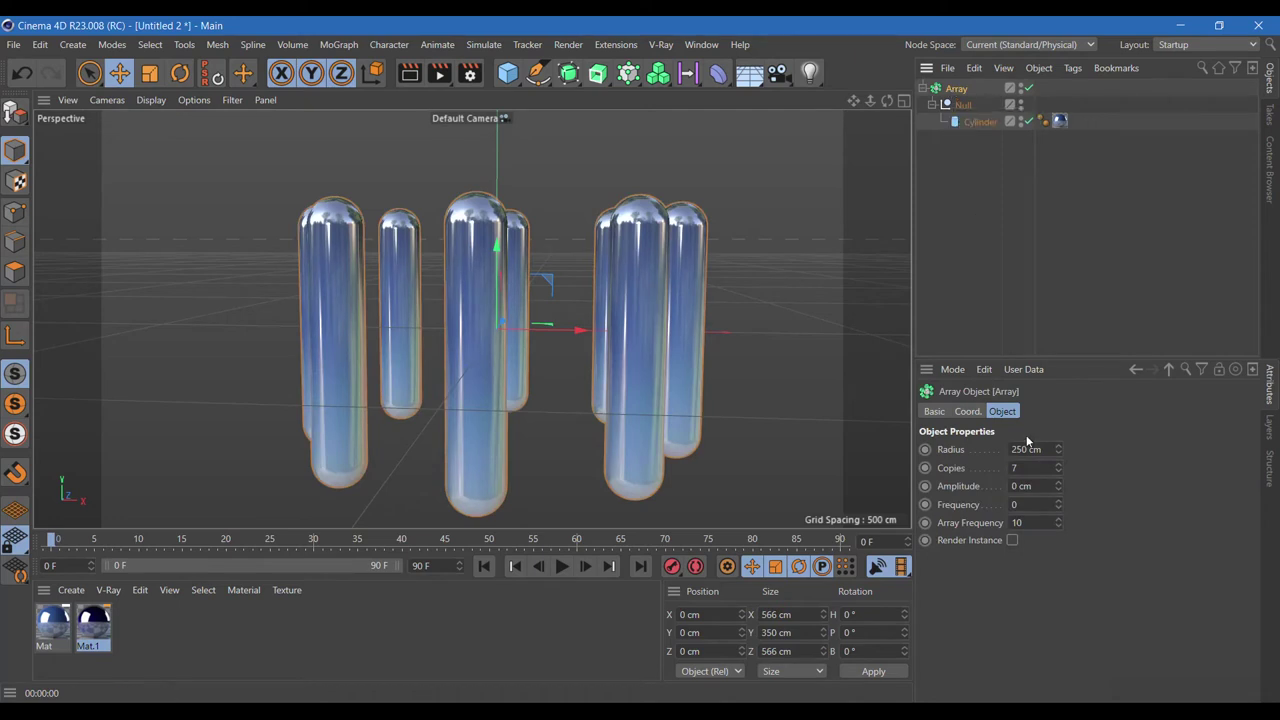
- Pitch the Array 90° and raise its copies to 8
left_click(967, 412)
left_click(1204, 472)
type("90")
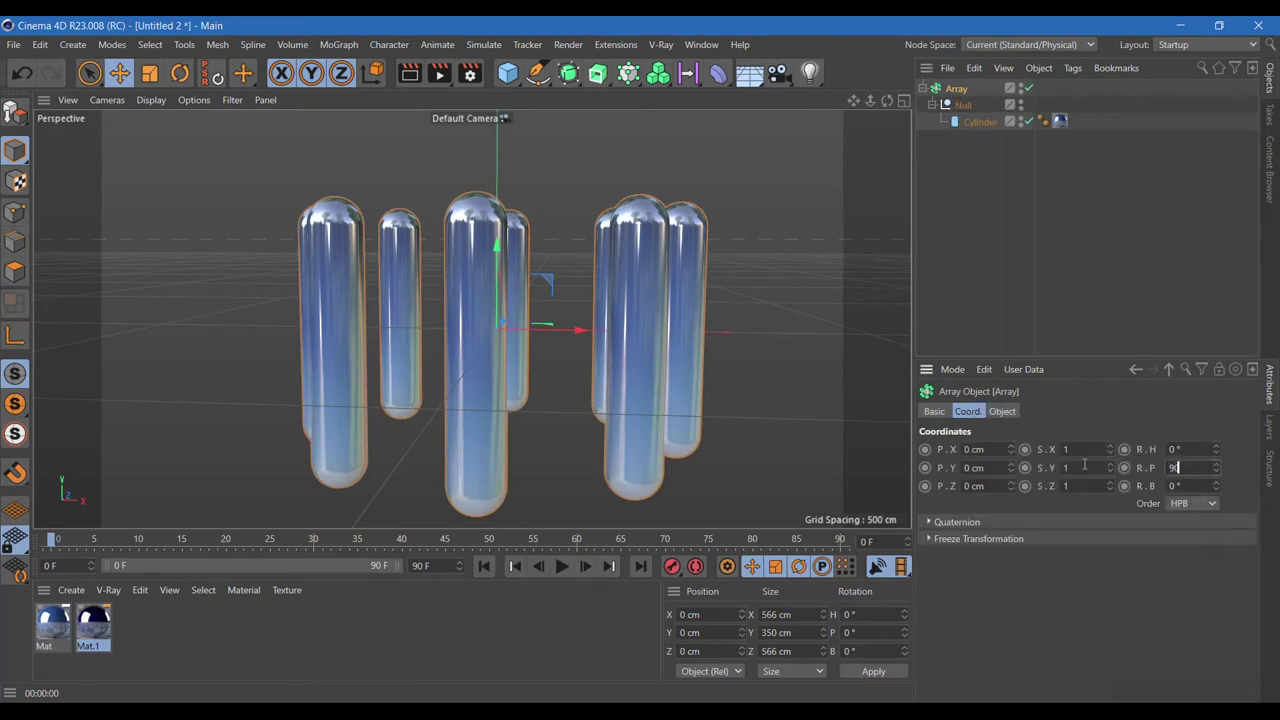
key("Return")
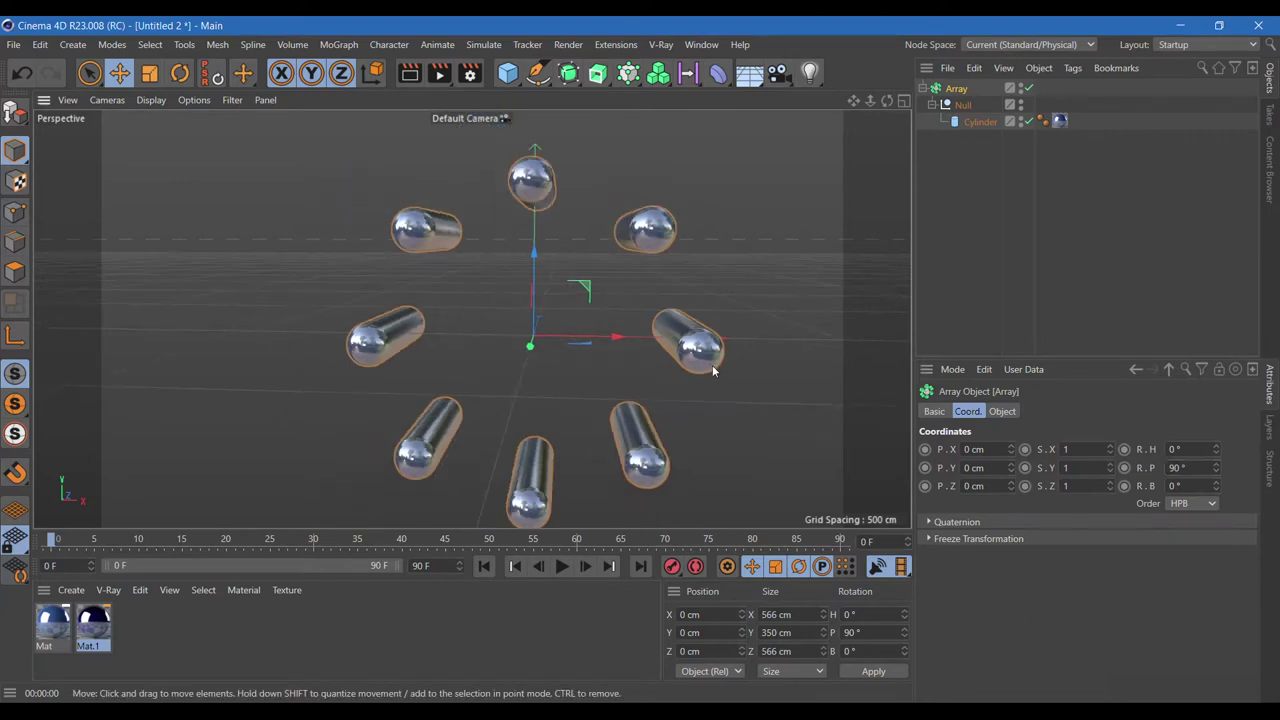
left_click(1002, 411)
left_click(1060, 464)
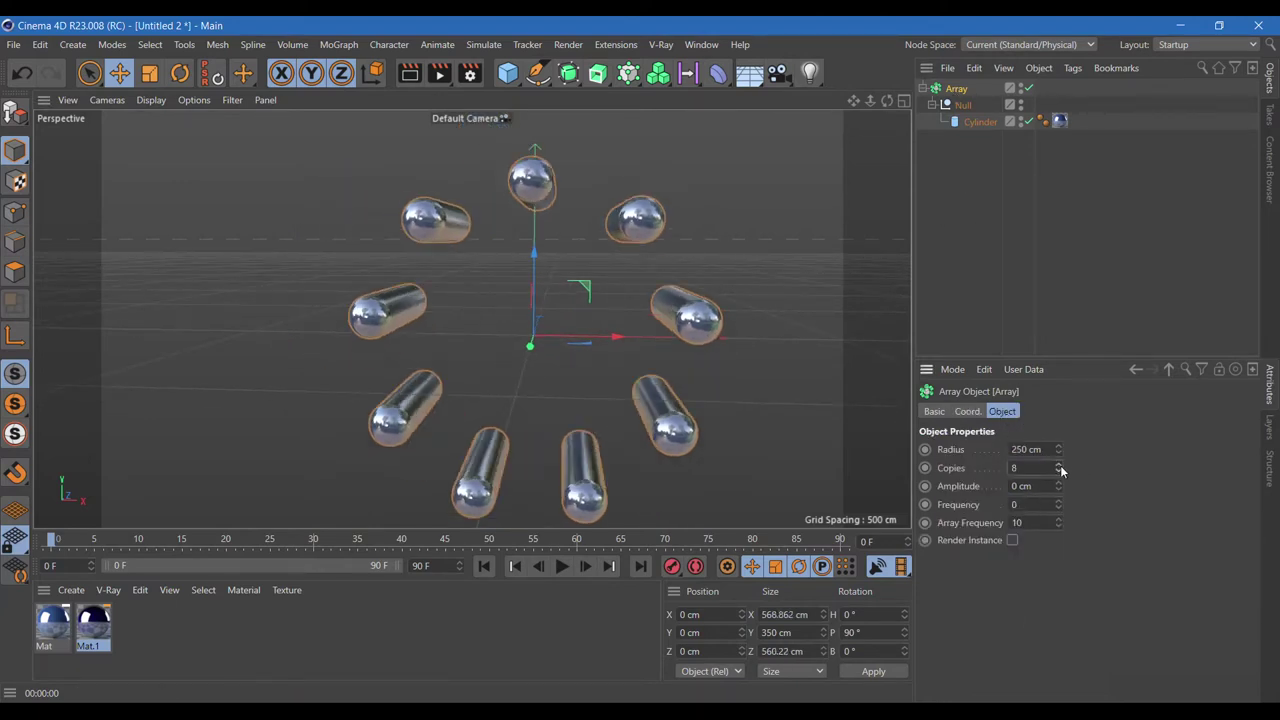
left_click(977, 122)
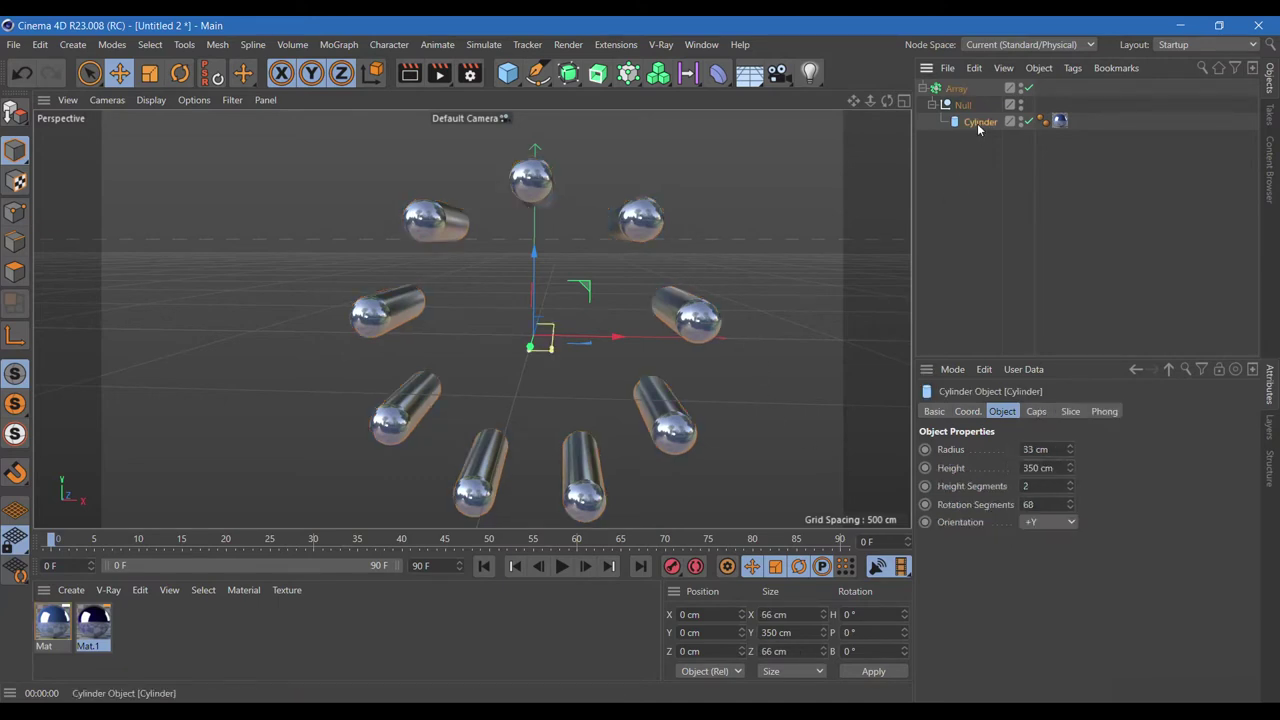
- Add a Displacer under the cylinder with 240 % strength and 175 cm height
left_click(718, 73)
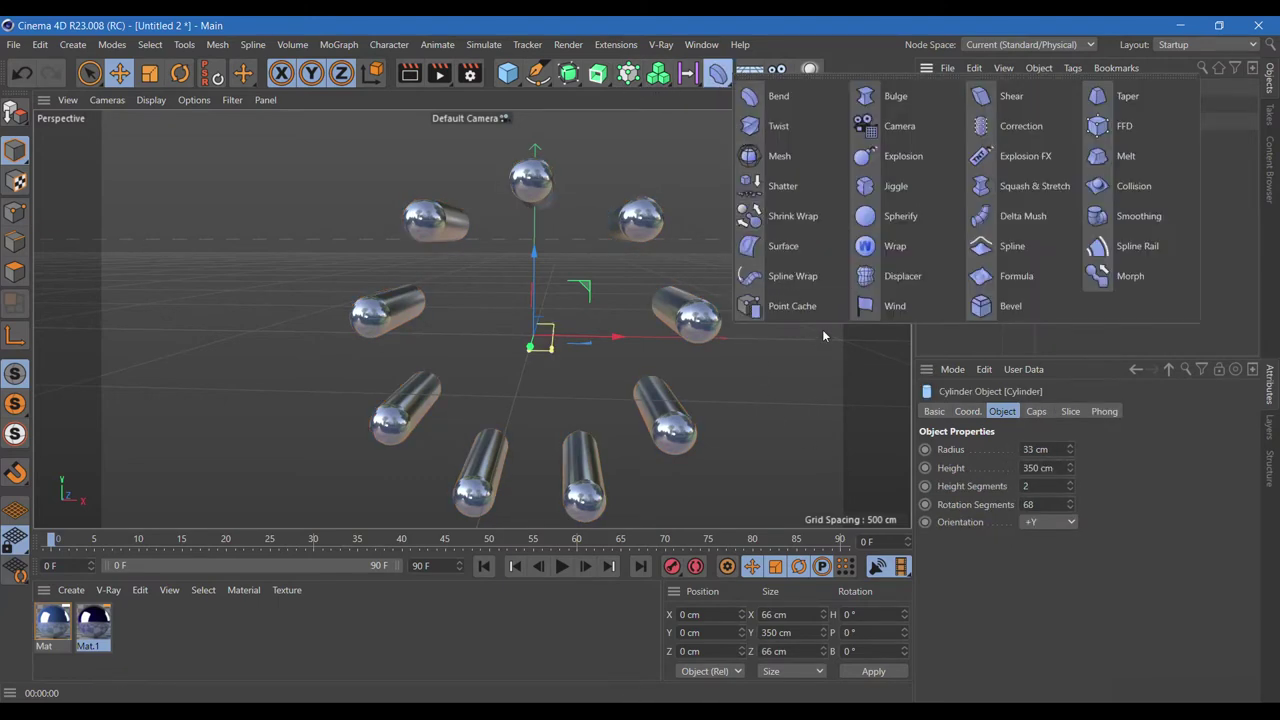
left_click(887, 275)
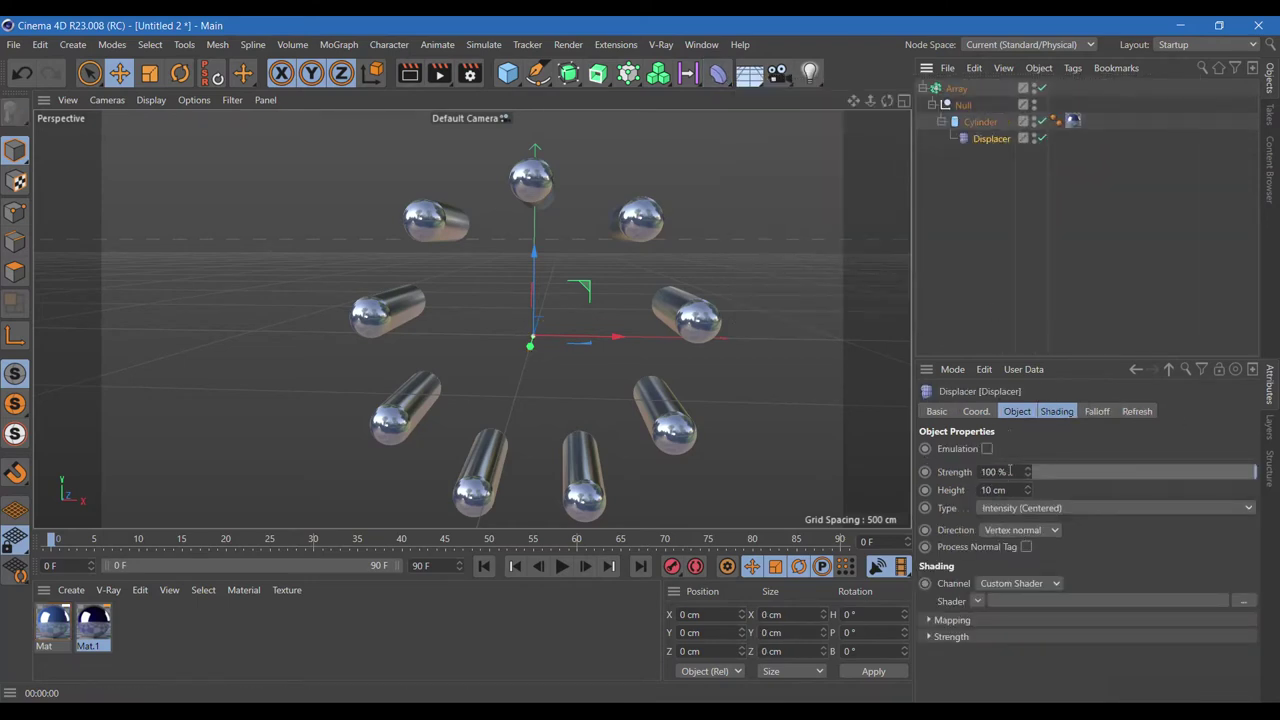
left_click_drag(1010, 470, 937, 472)
type("240")
key("Tab")
key("BackSpace")
left_click(1018, 413)
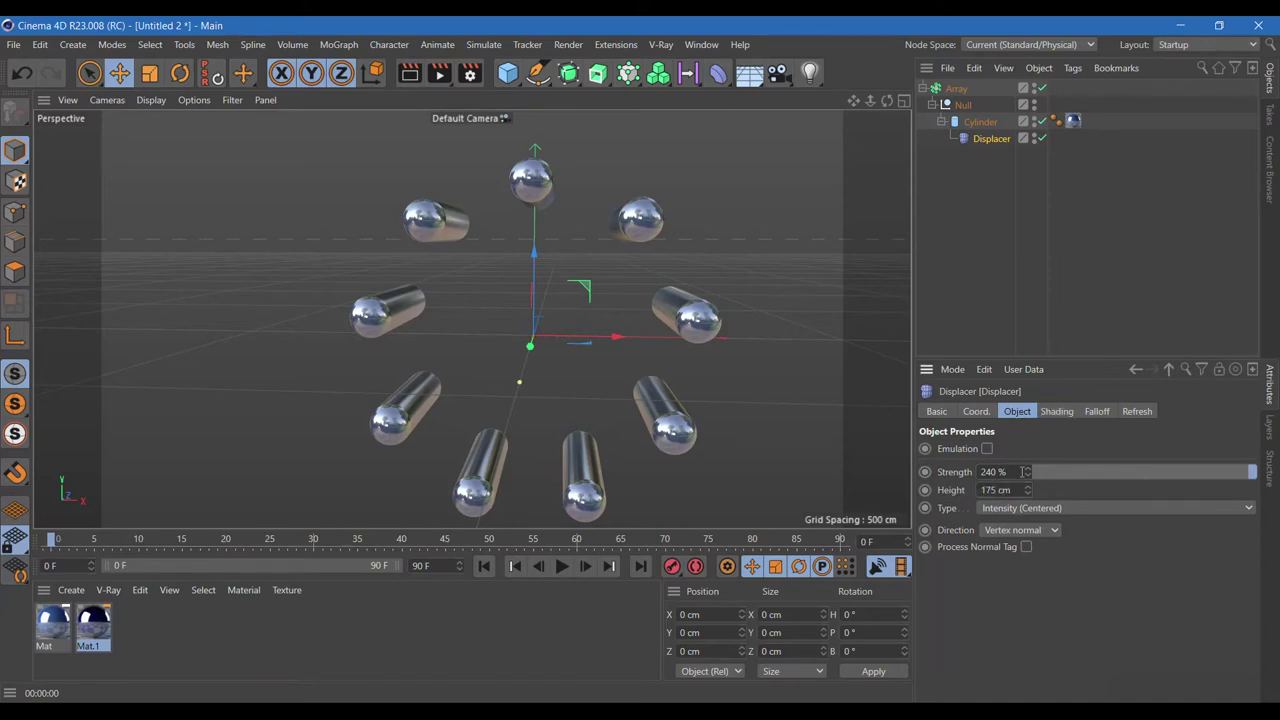
left_click(1056, 411)
left_click(983, 468)
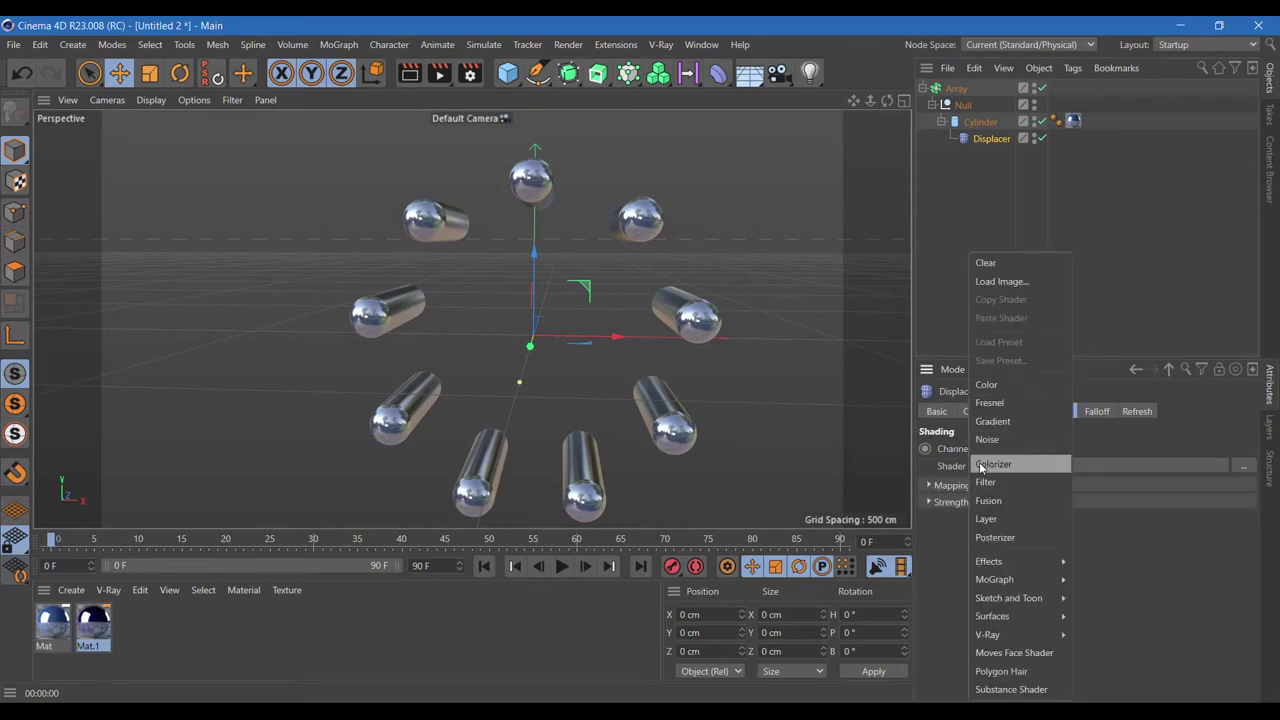
- Use a Noise shader for displacement with a 500 % Global Scale
left_click(1012, 440)
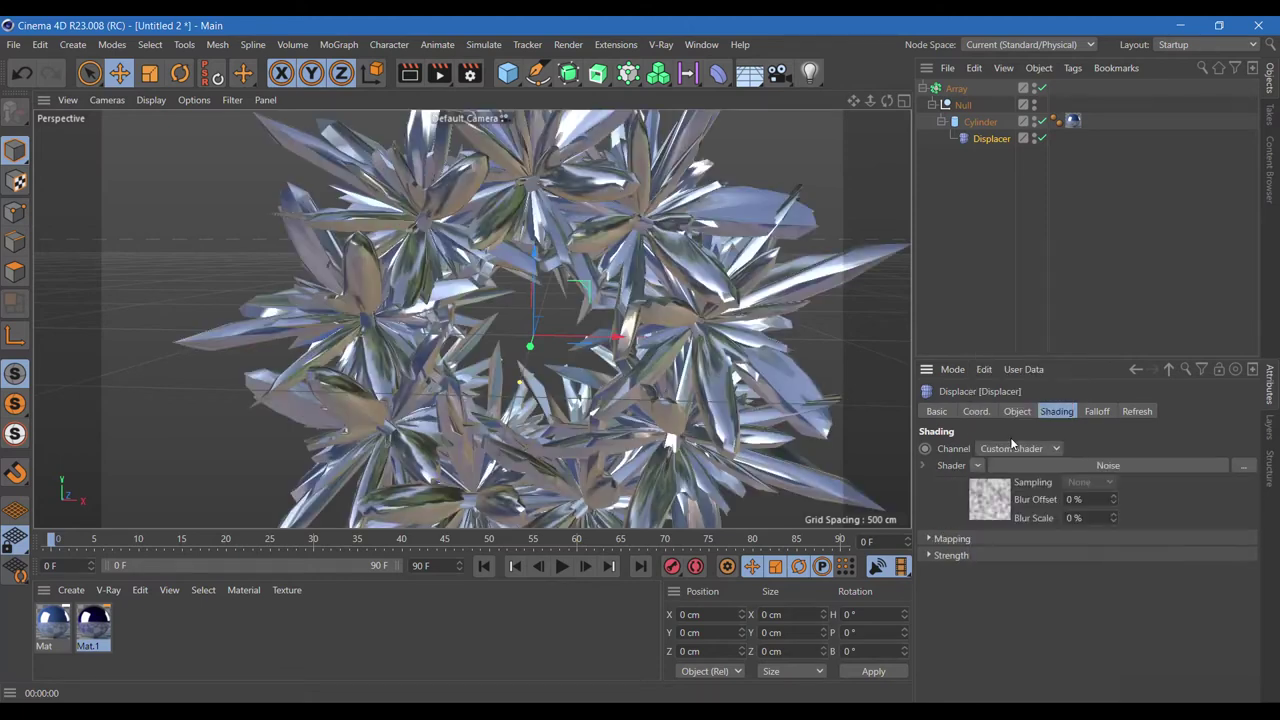
left_click(989, 508)
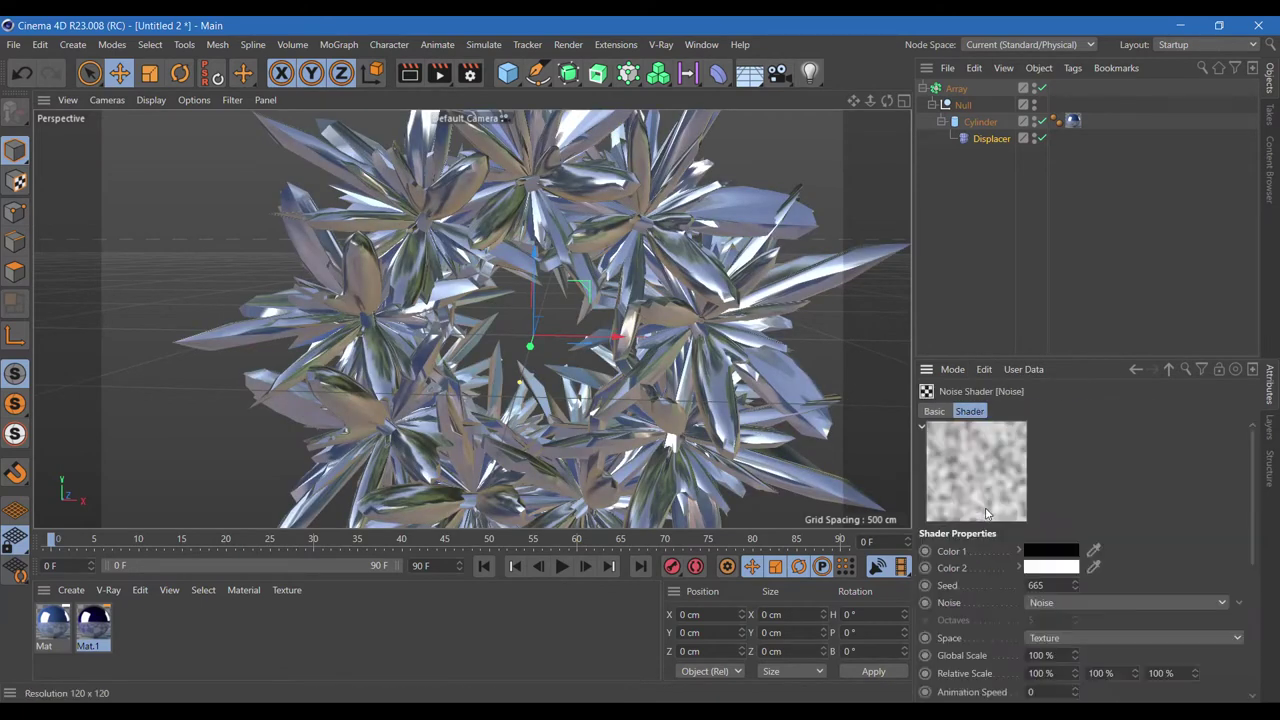
left_click(1063, 655)
type("500")
key("Return")
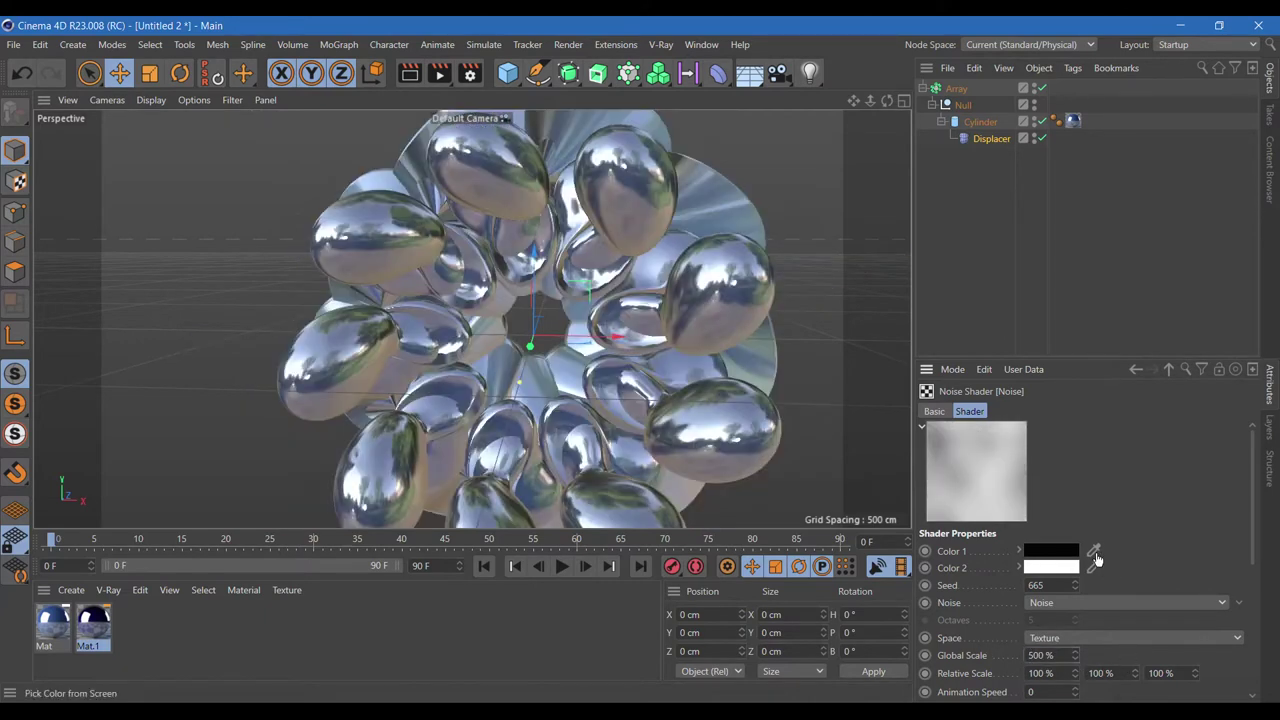
- Lower the noise Global Scale to 100 % and set Animation Speed to 0.5
scroll(1252, 525, "down", 3)
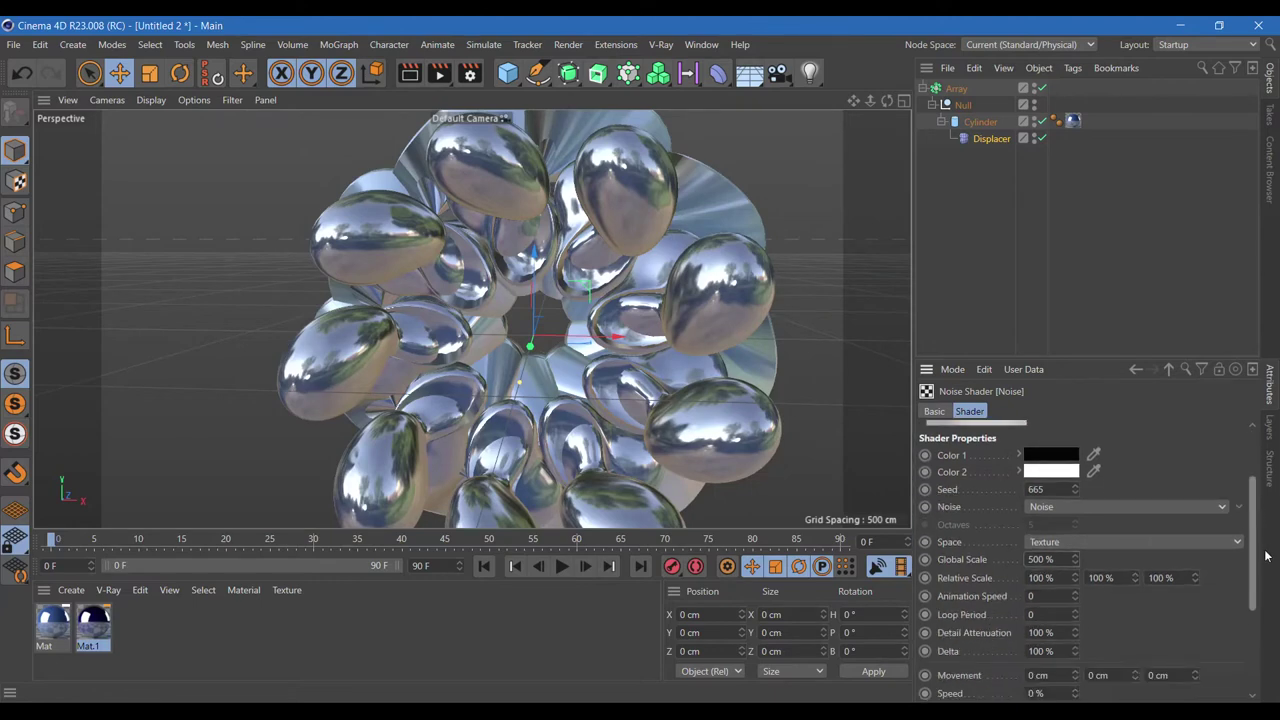
scroll(1250, 555, "up", 1)
left_click_drag(1058, 582, 978, 573)
type("100")
key("Return")
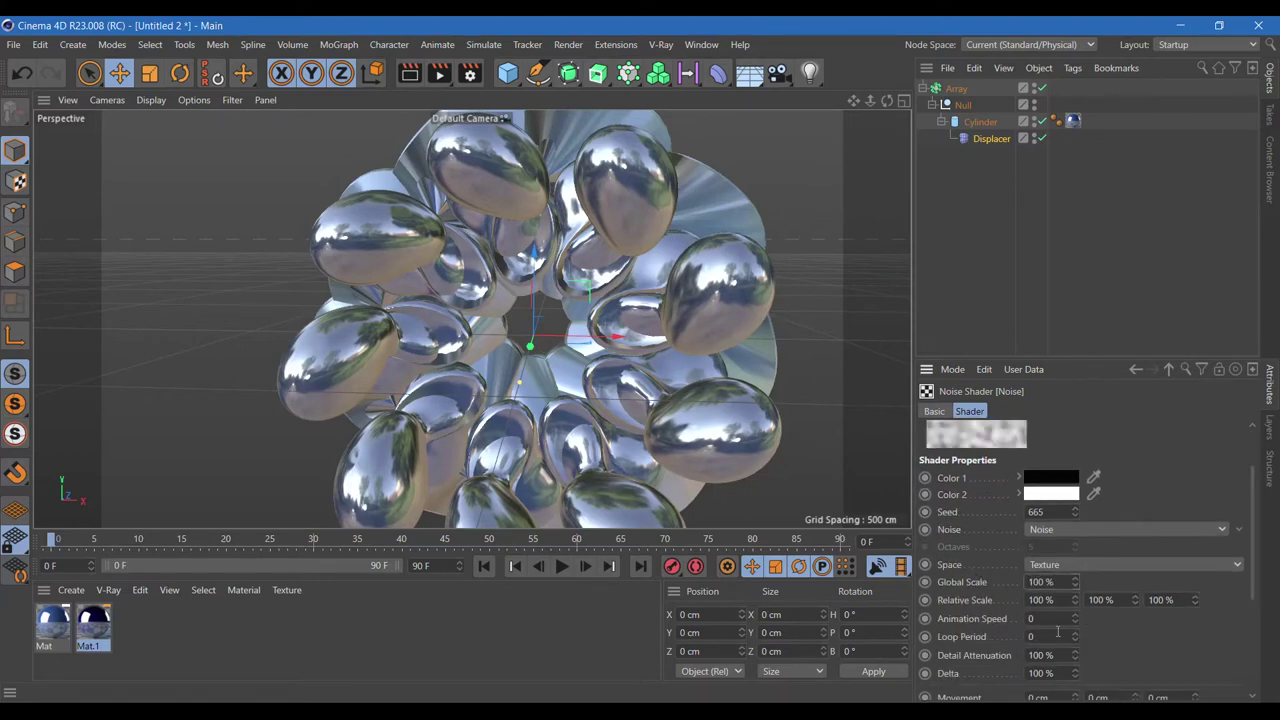
left_click(1045, 618)
type("0.5")
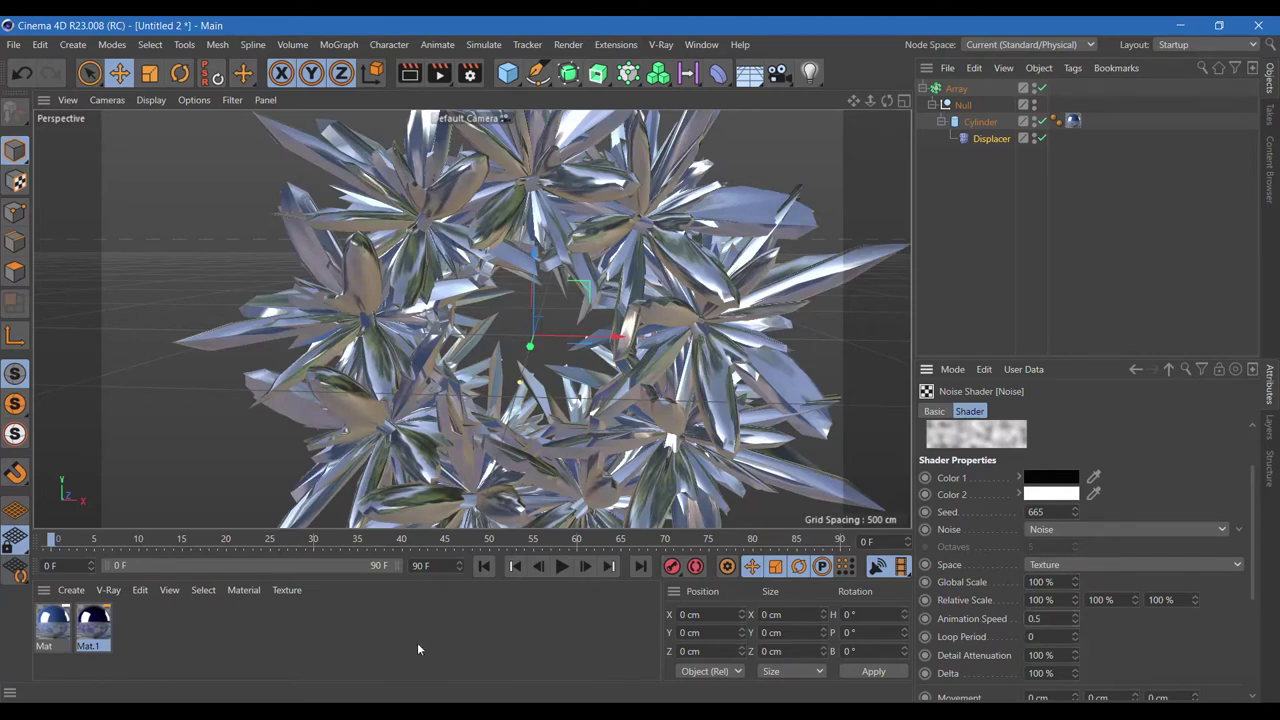
left_click(561, 567)
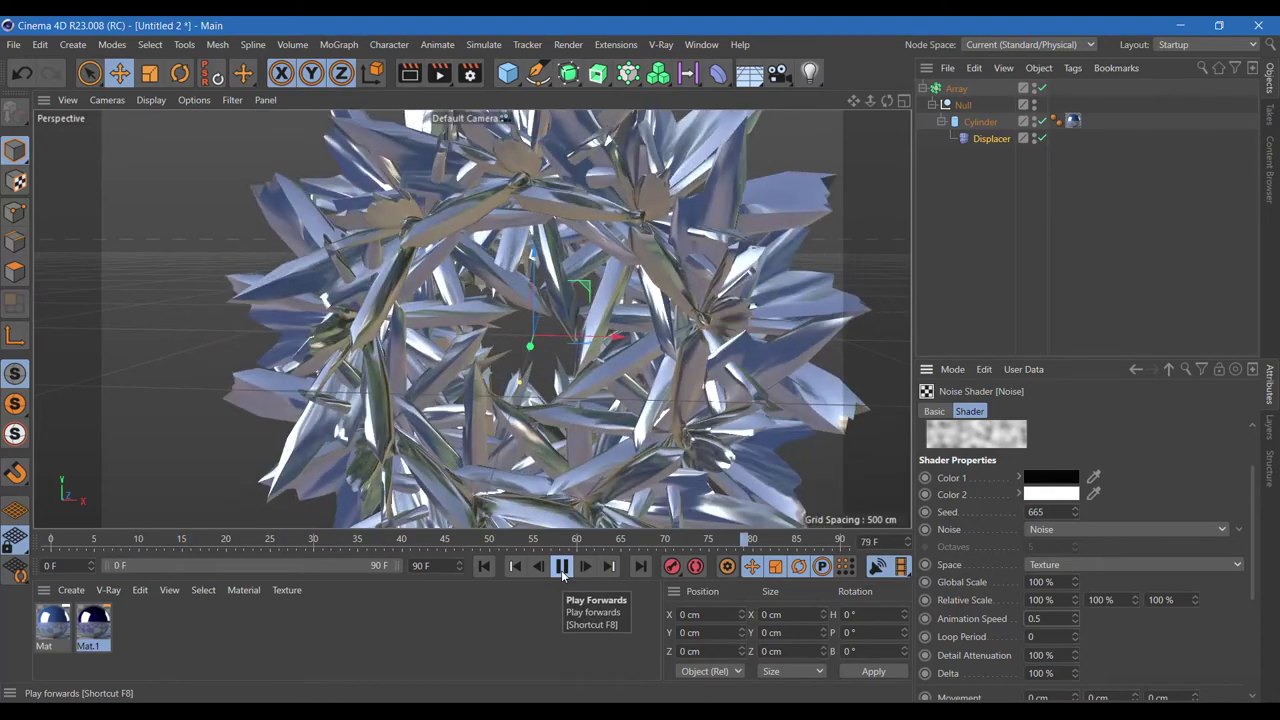
left_click(409, 73)
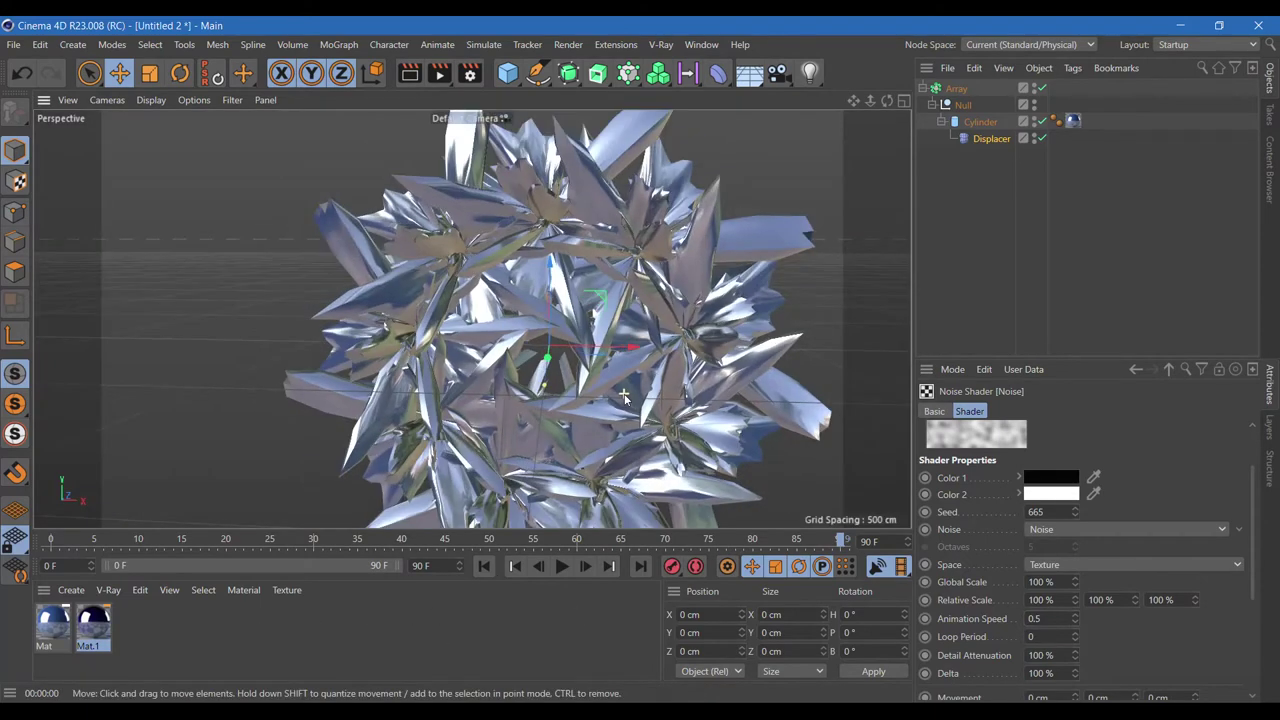
left_click(740, 370)
left_click_drag(866, 133, 845, 152, "alt")
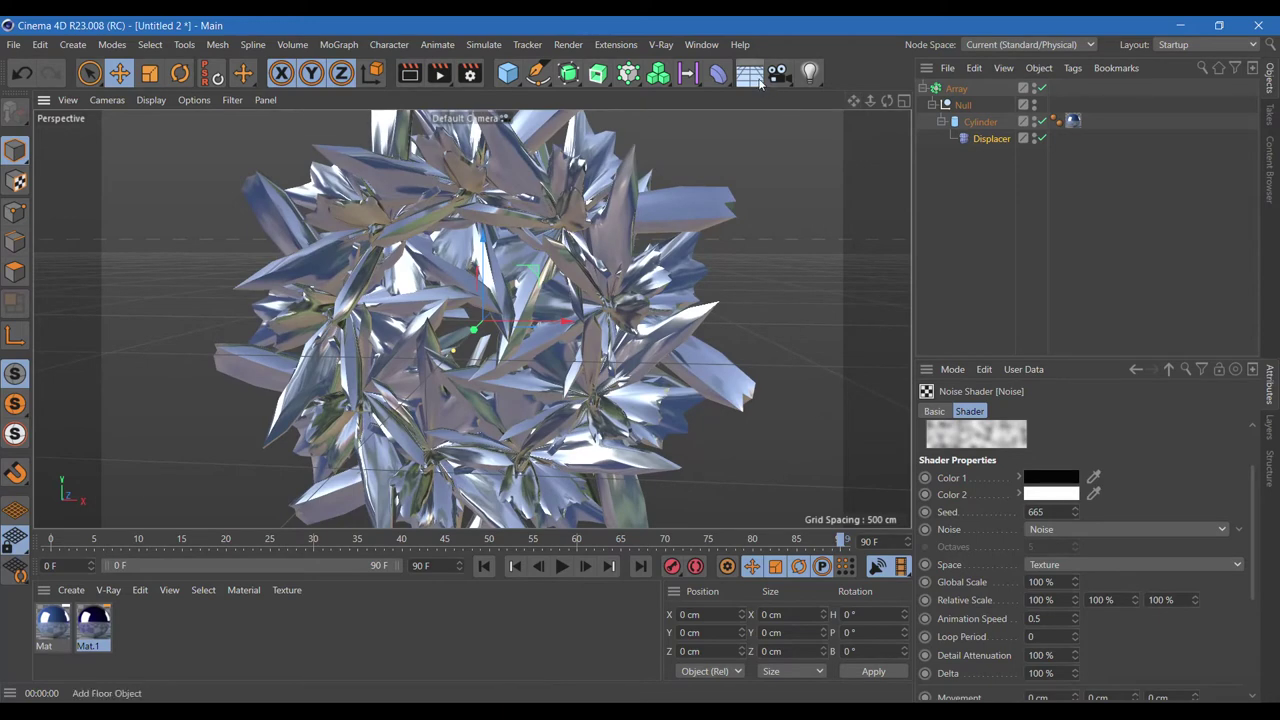
- Add a Physical Sky and run a brief test render of the lit crystals
left_click(750, 75)
left_click(915, 94)
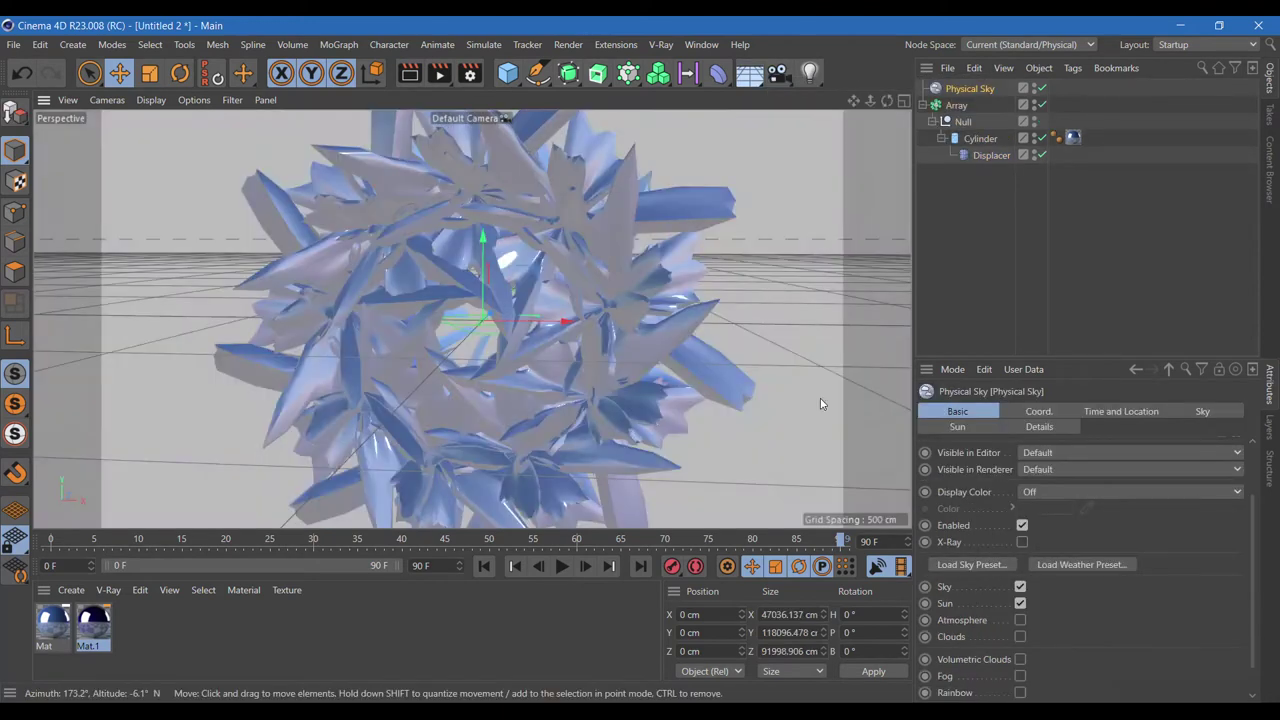
left_click(409, 73)
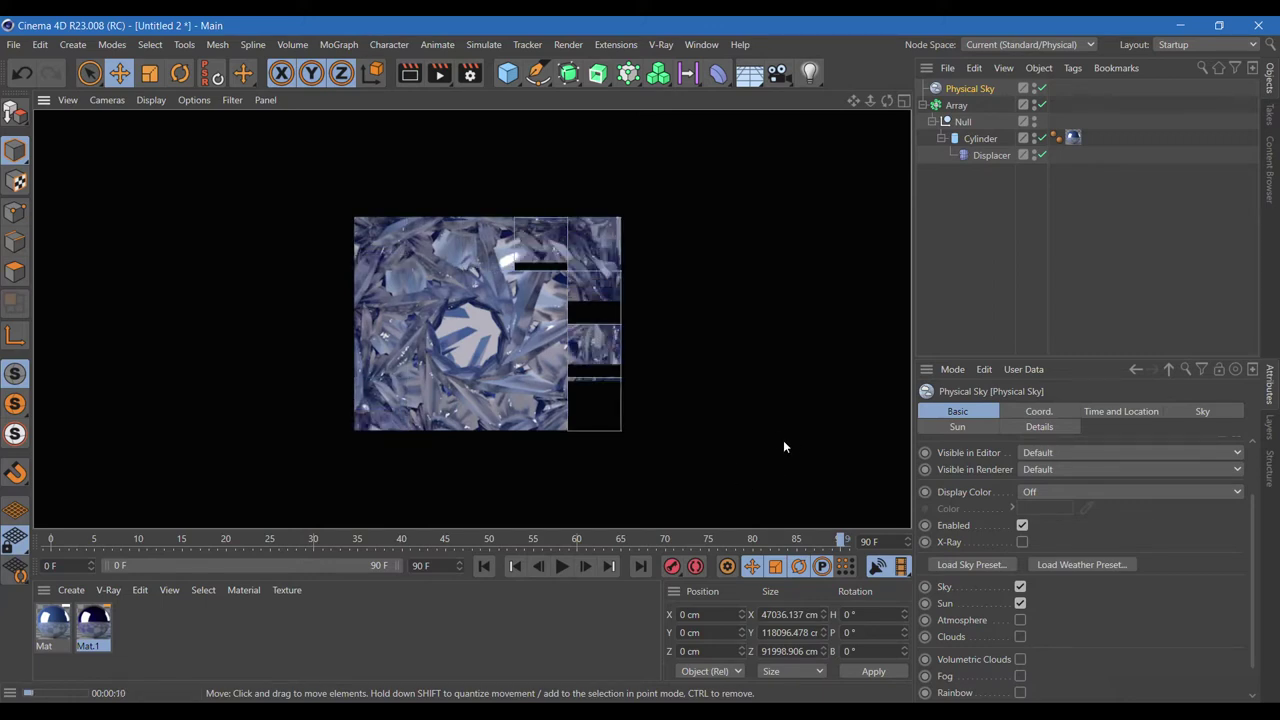
left_click(795, 344)
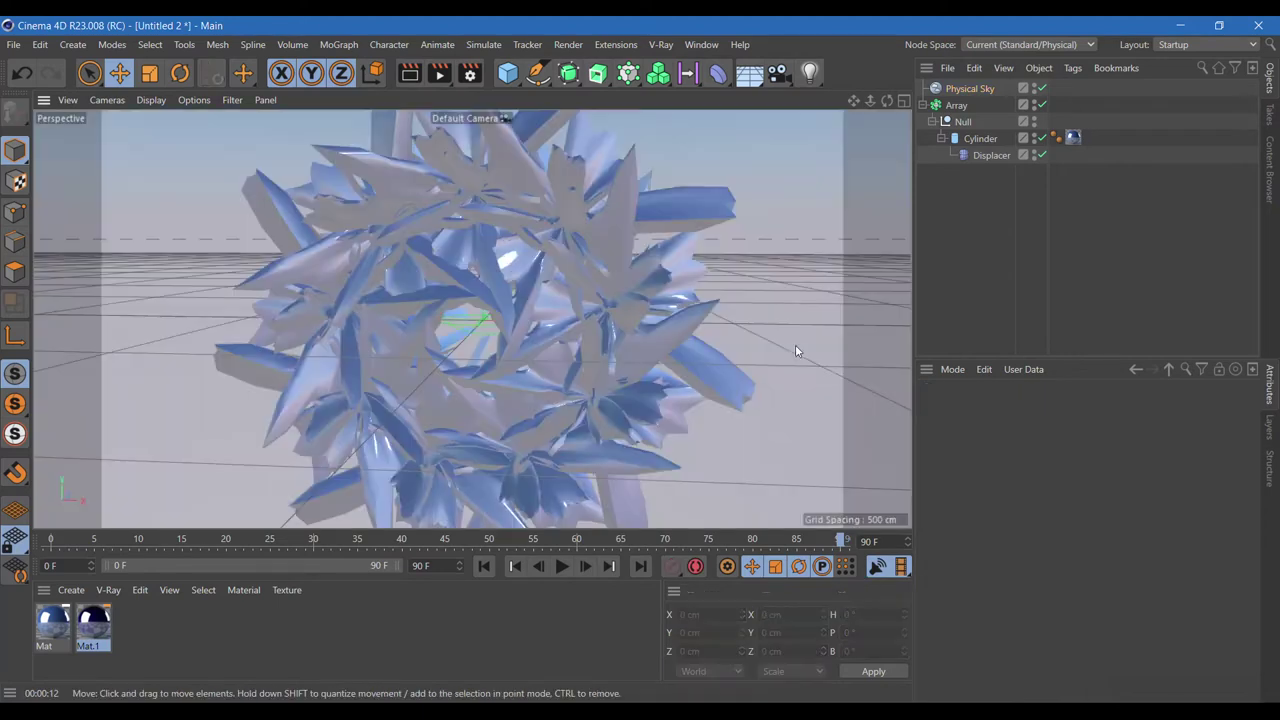
- Place the Array under a new Subdivision Surface
left_click(951, 107)
left_click(567, 73)
left_click(625, 95)
left_click_drag(956, 122, 968, 90)
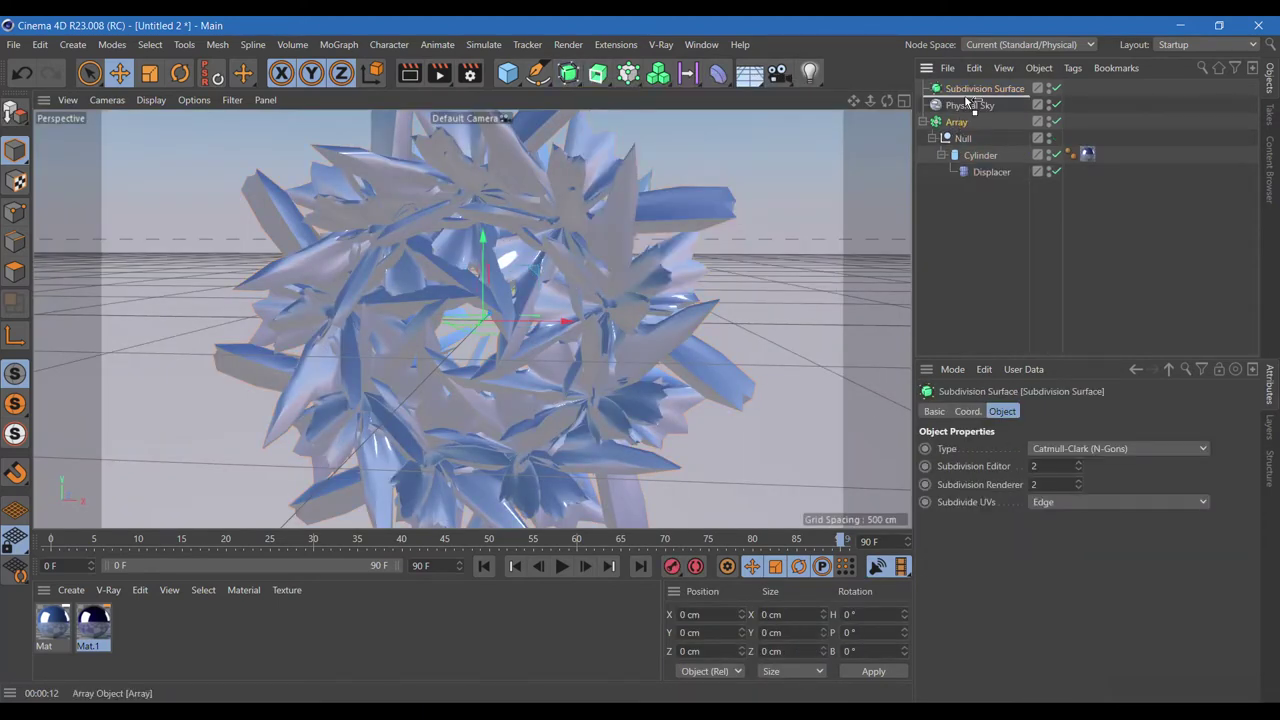
- Play the shard animation from frame 0, stop it, and collapse the hierarchy
scroll(652, 332, "down", 2)
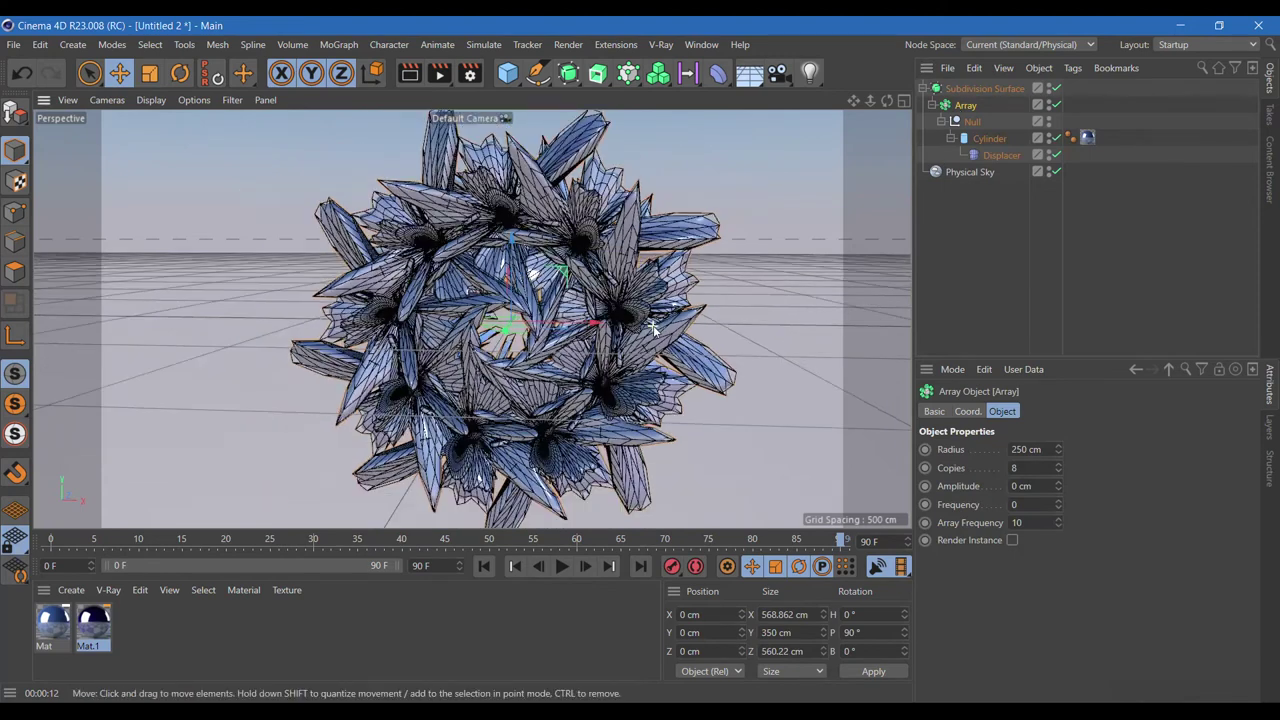
left_click(484, 567)
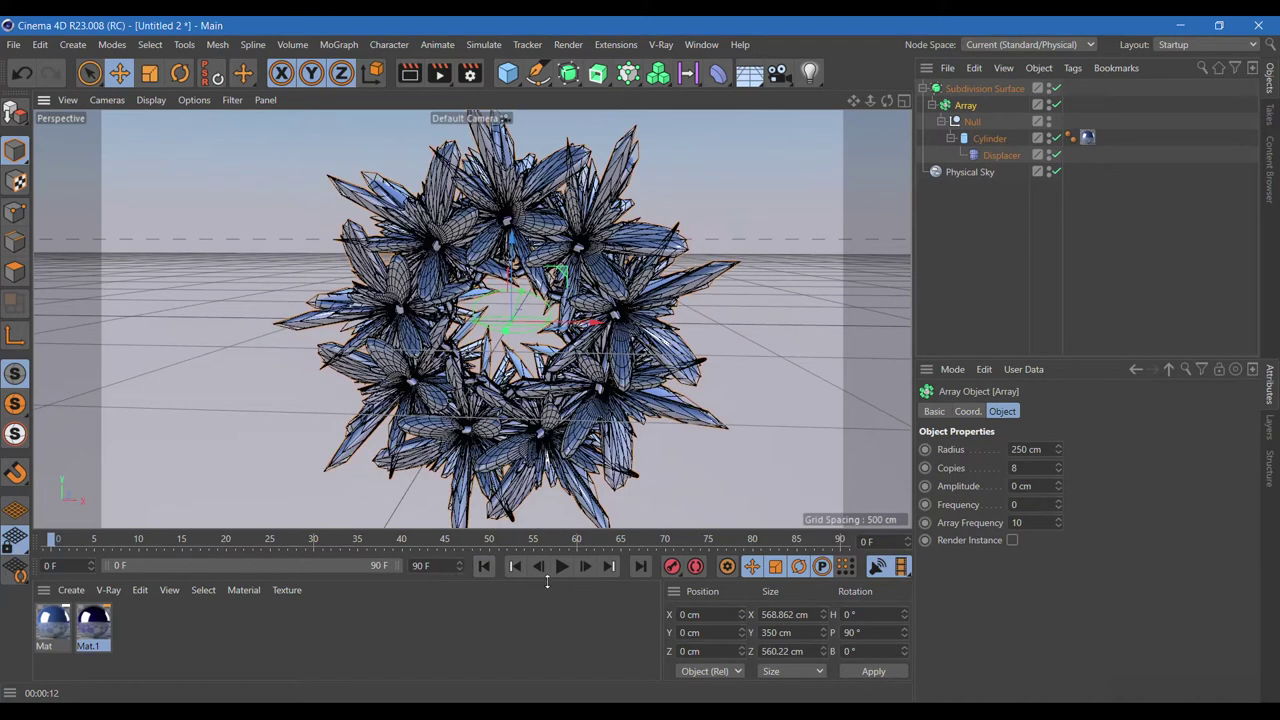
left_click(561, 567)
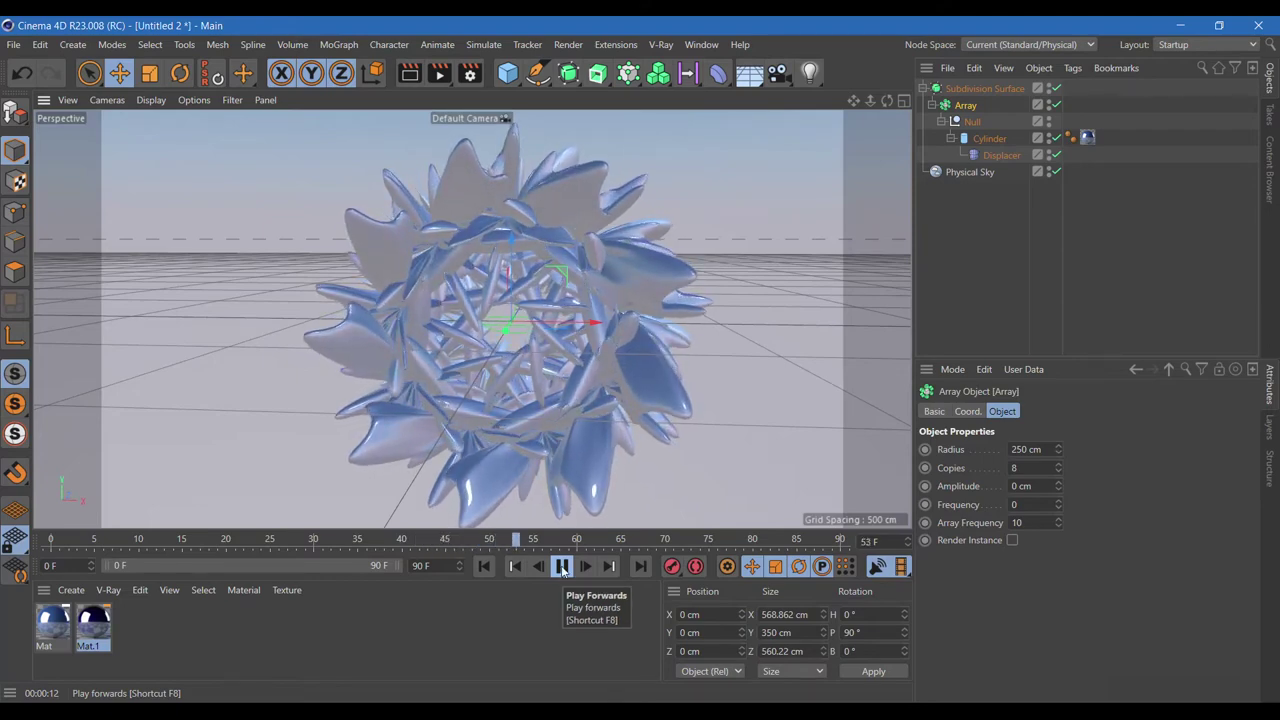
left_click(562, 566)
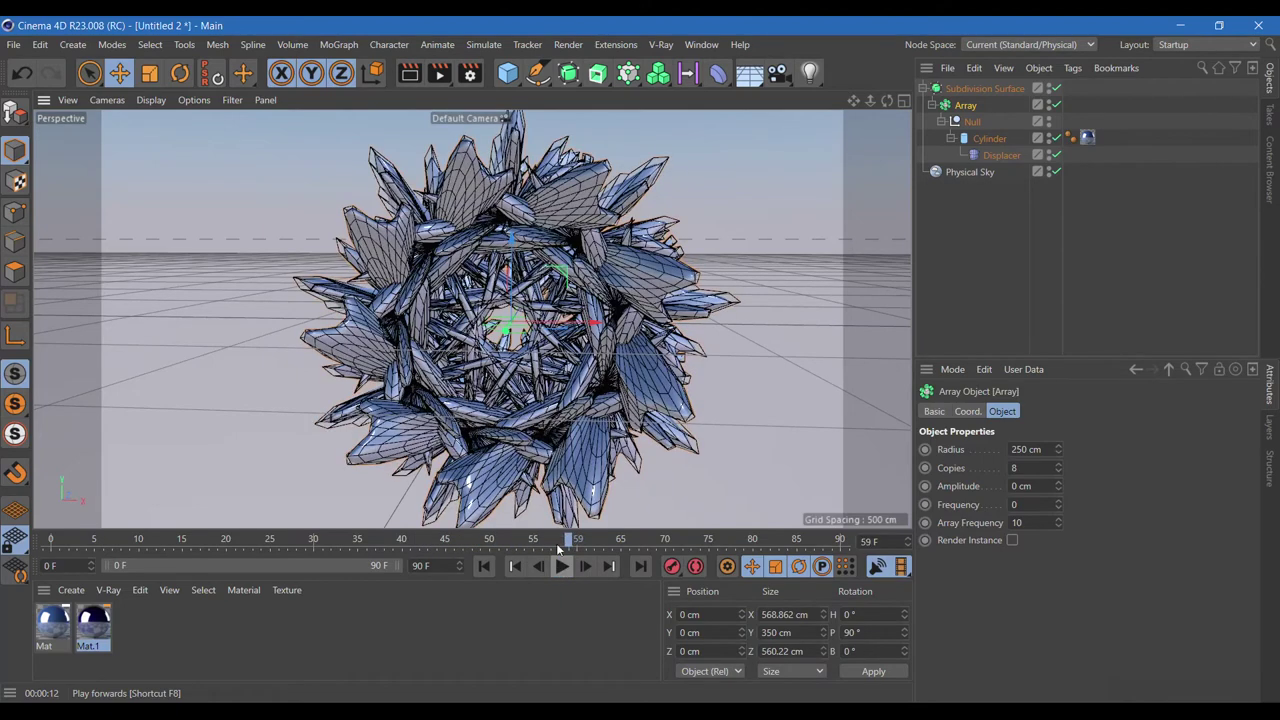
left_click(924, 89)
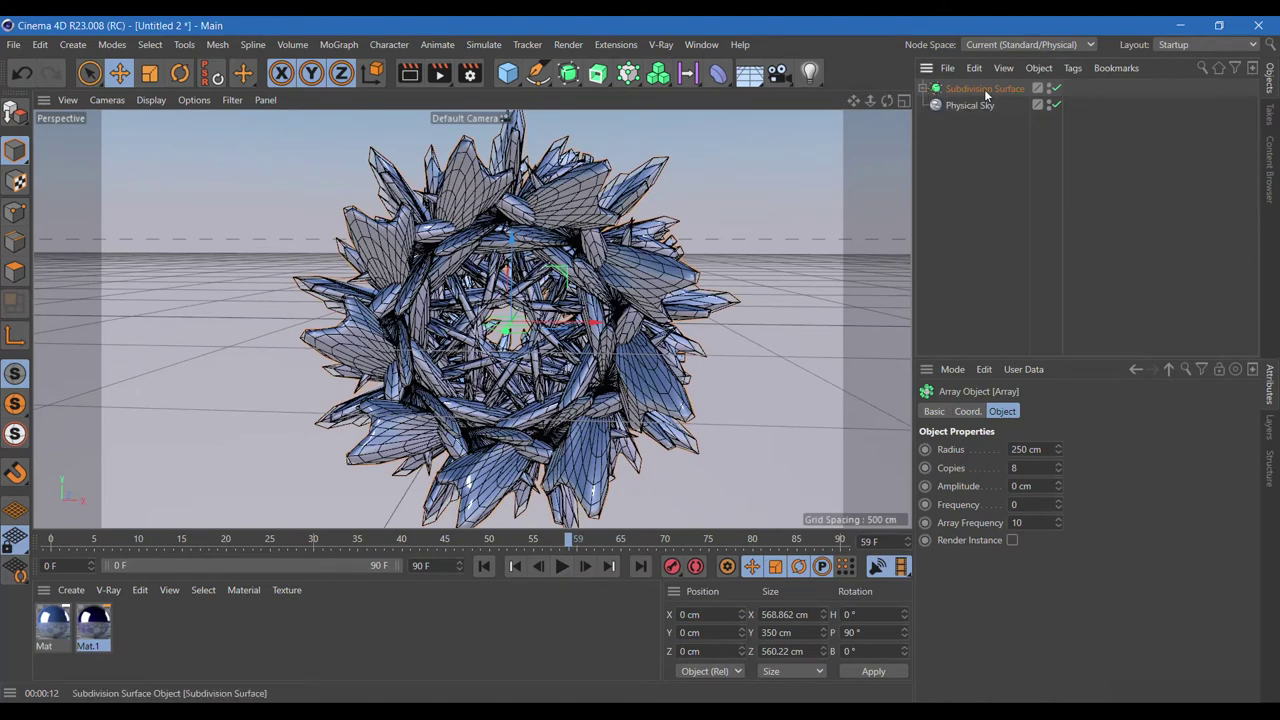
- Duplicate the Subdivision Surface and set the copy's cylinder radius to 10 cm
left_click_drag(979, 88, 968, 122, "ctrl")
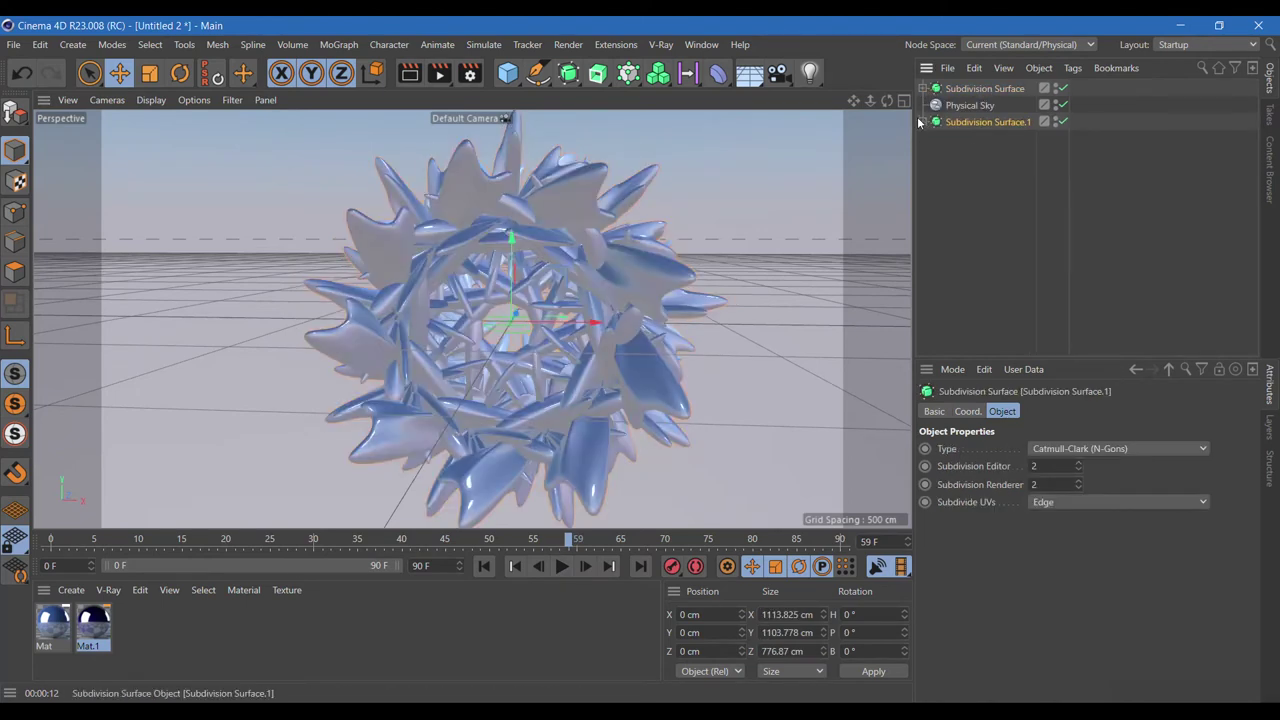
left_click(922, 122)
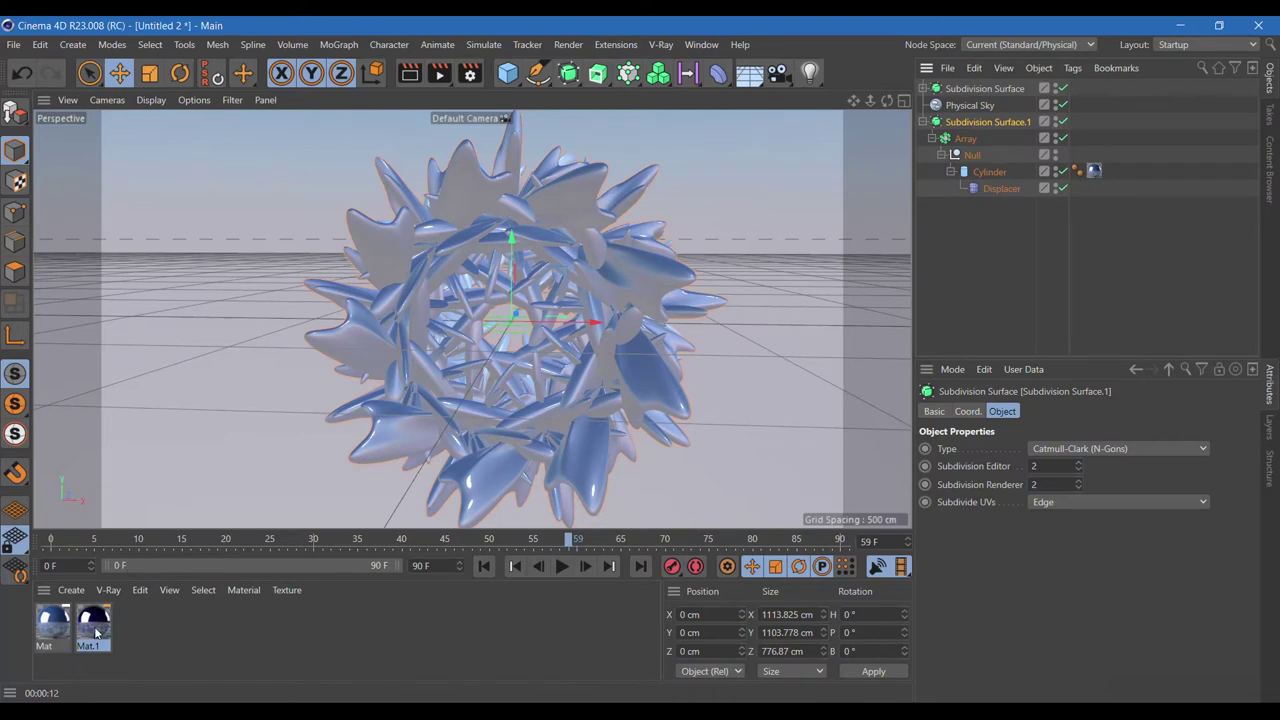
left_click(985, 172)
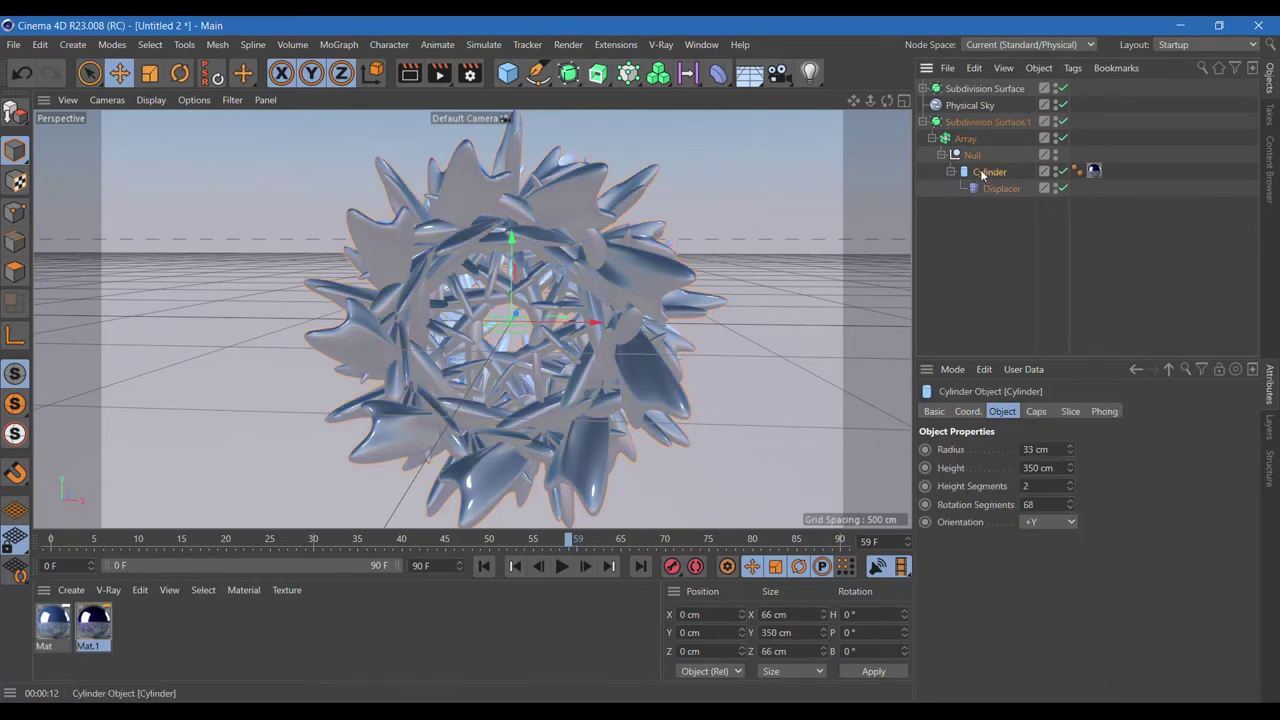
left_click(1054, 449)
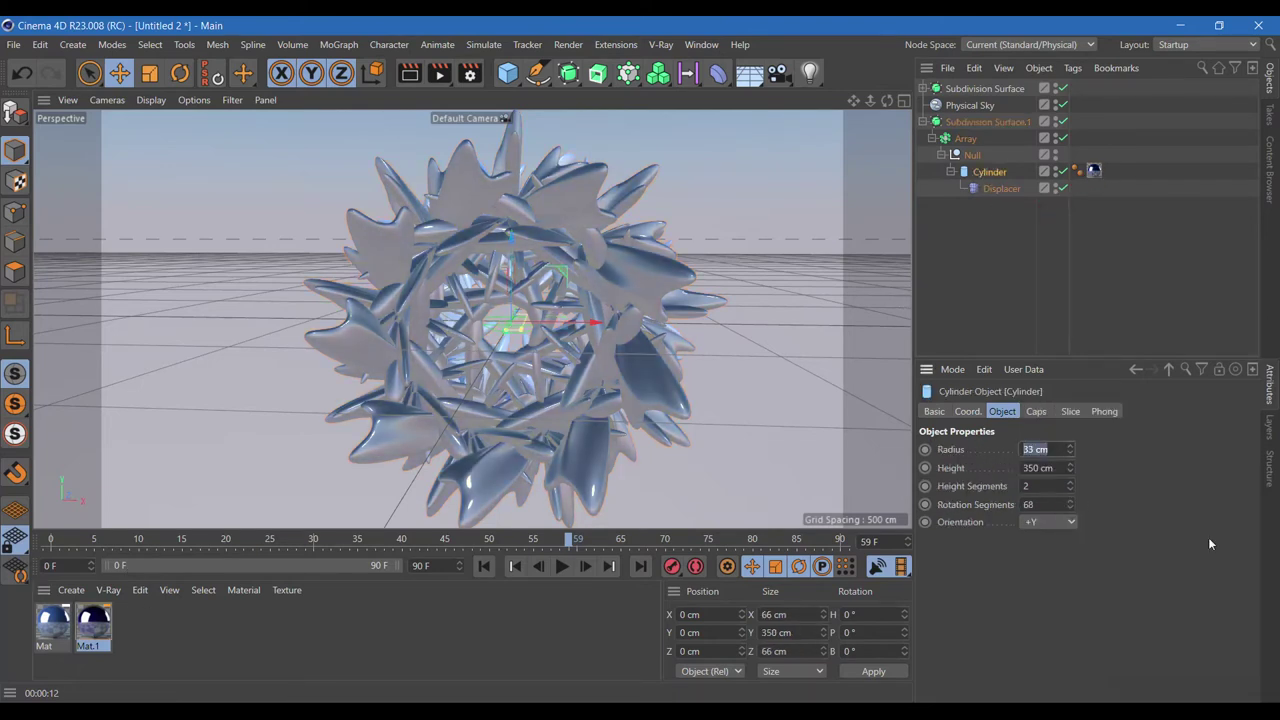
type("10")
key("Return")
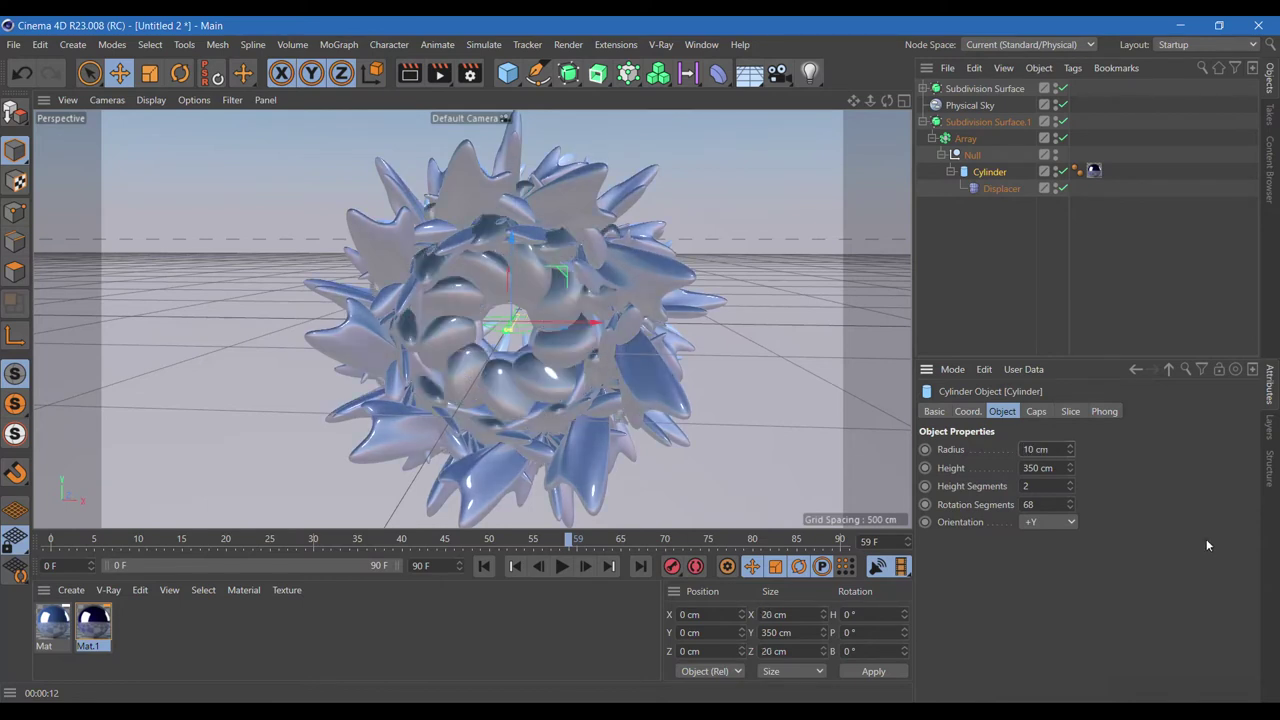
- Set the copy's cylinder height to 200 cm and rewind to frame 0
left_click(1052, 468)
type("200")
key("Return")
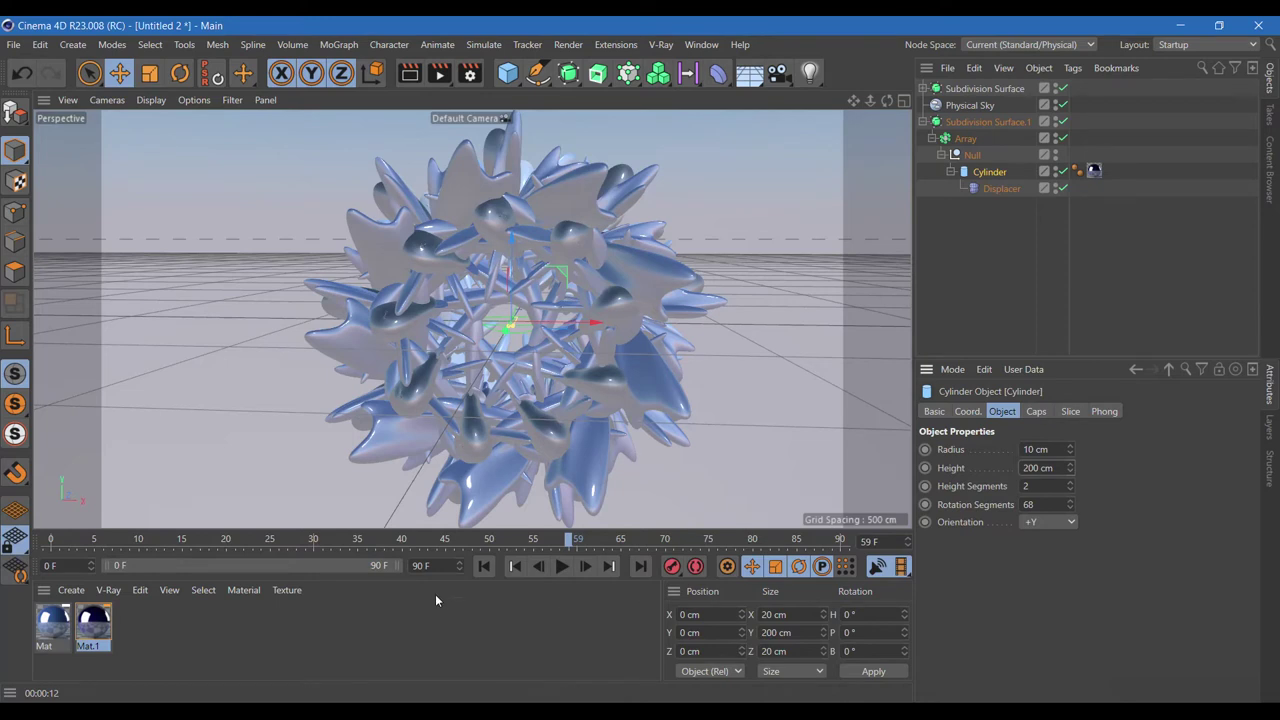
left_click(484, 566)
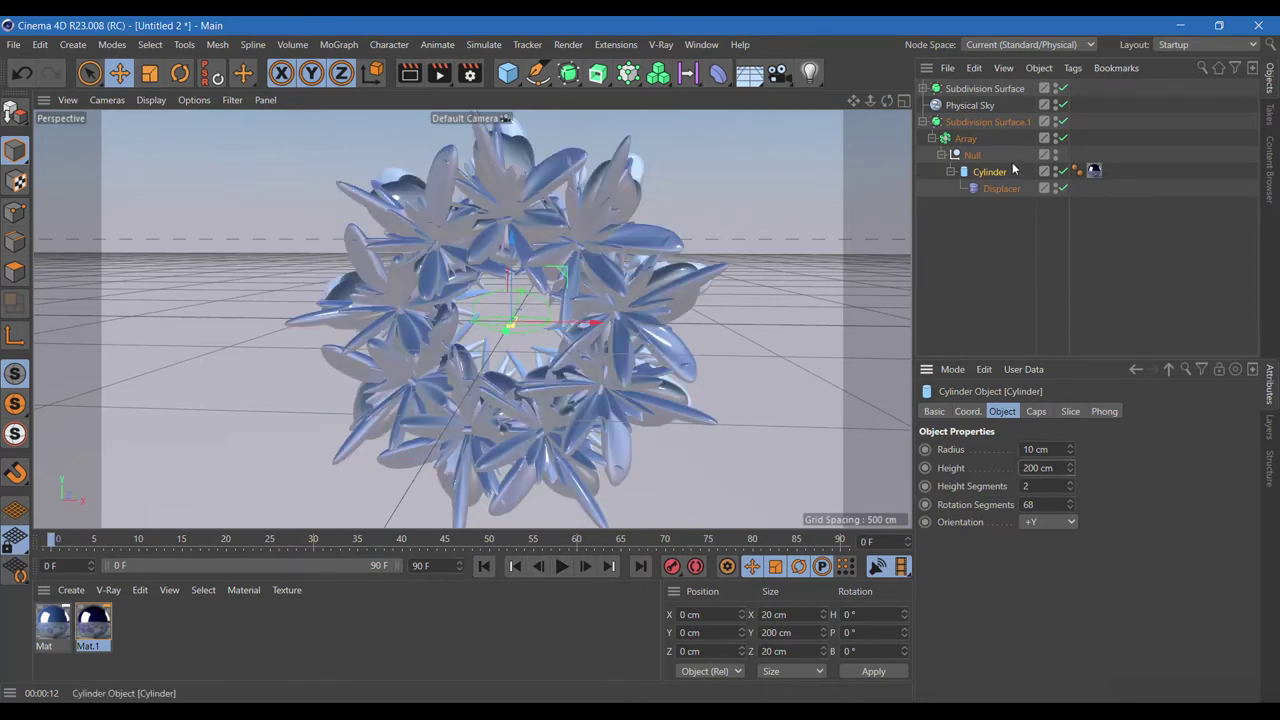
- Shrink the copy's Array radius to 100 cm and preview the animation
left_click(965, 138)
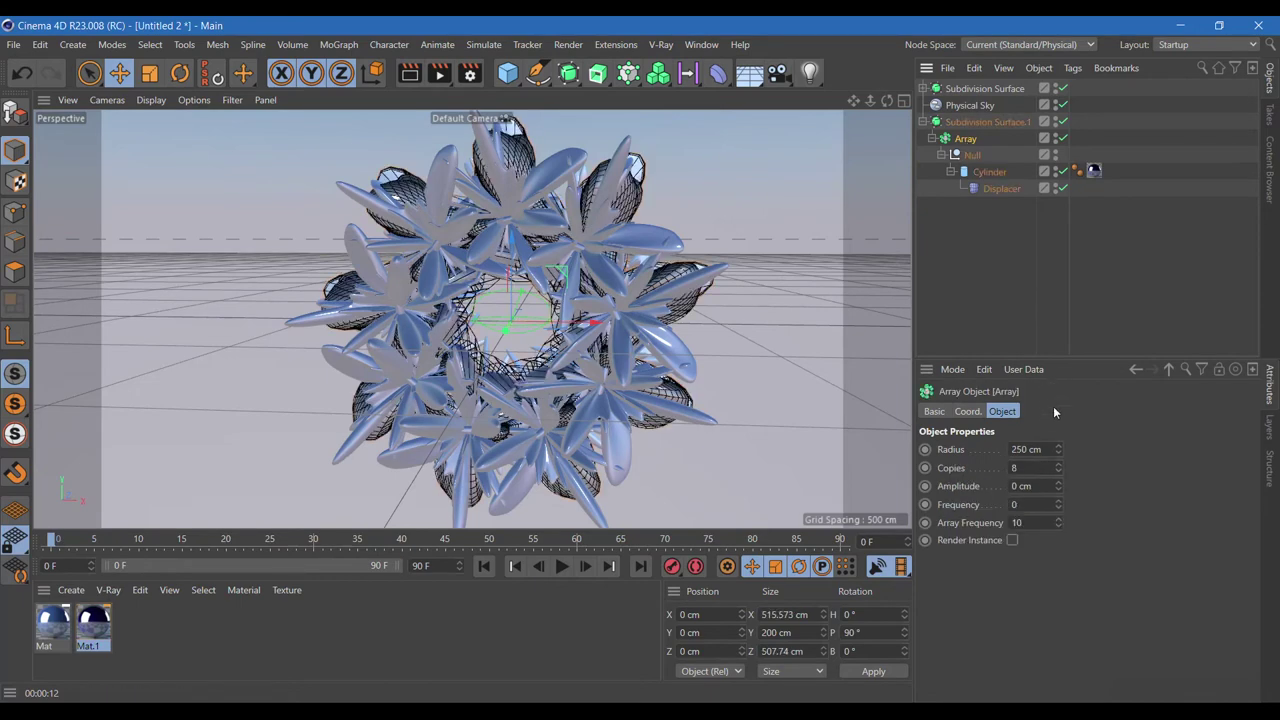
left_click_drag(1060, 455, 1058, 460)
left_click(1042, 449)
type("100")
key("Return")
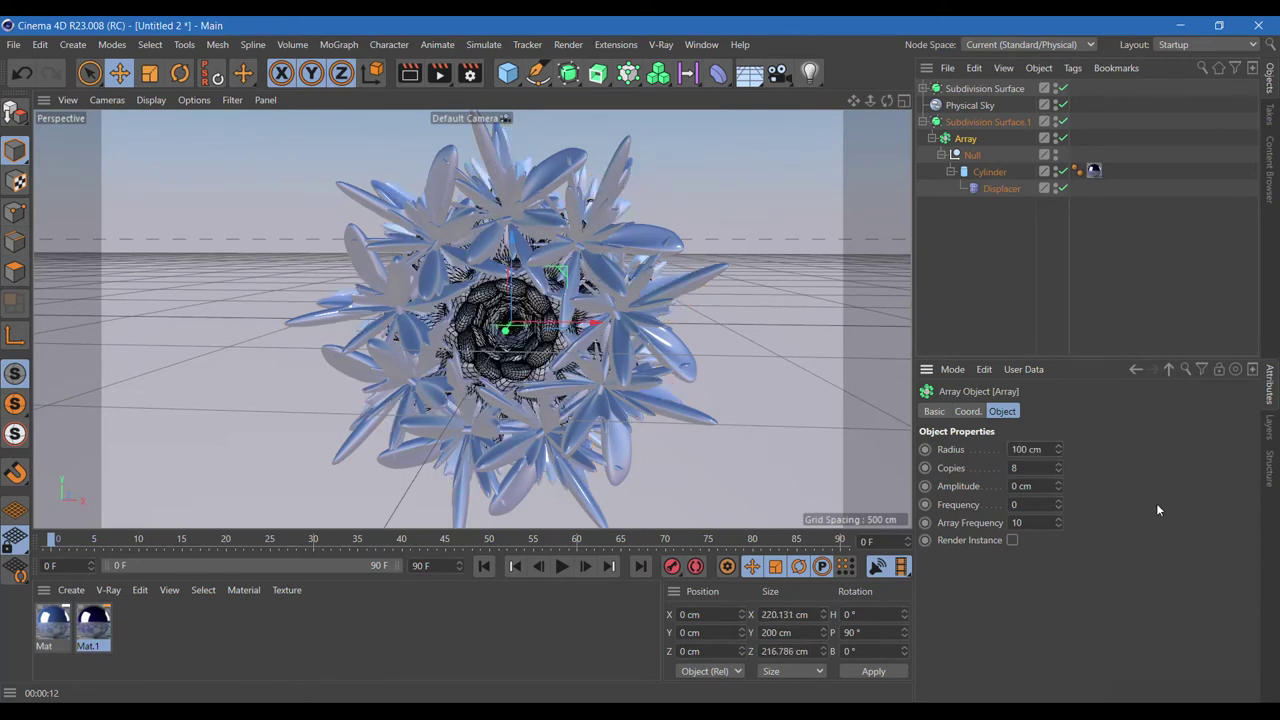
left_click(565, 570)
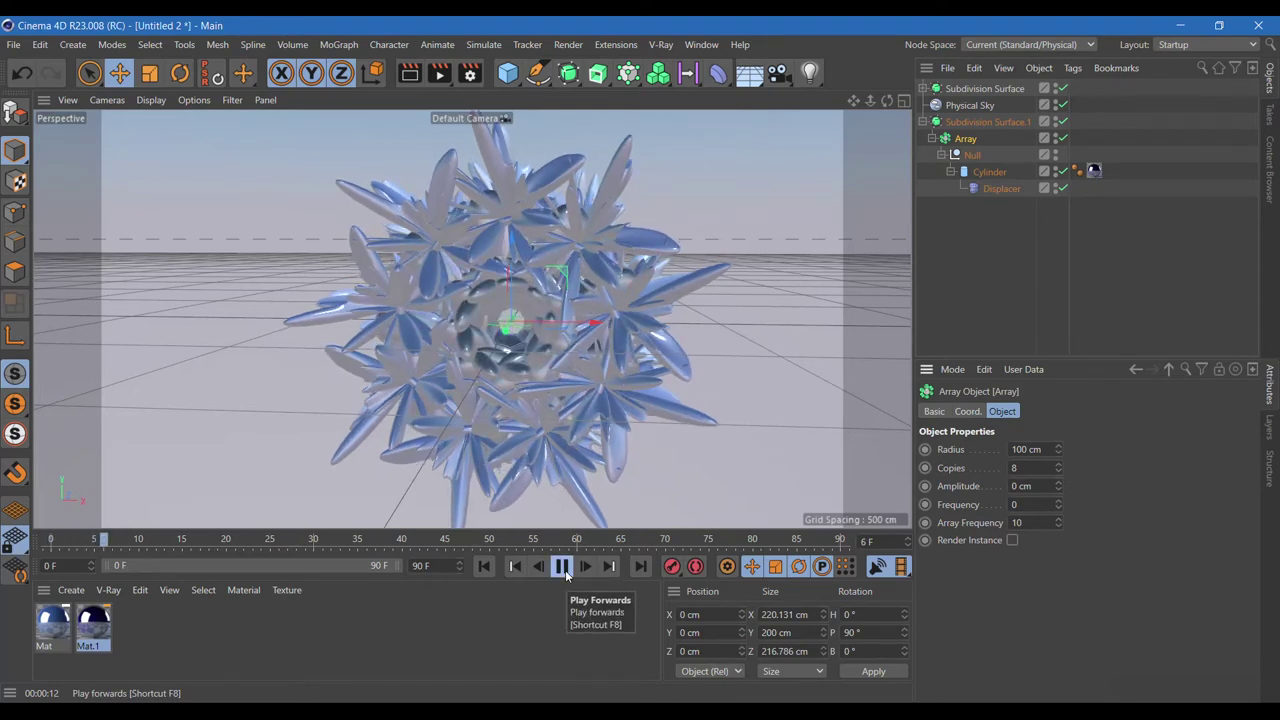
left_click(563, 566)
- Move the Mat.1 tag from the cylinder to Subdivision Surface.1 and render the view
left_click_drag(1094, 171, 977, 140)
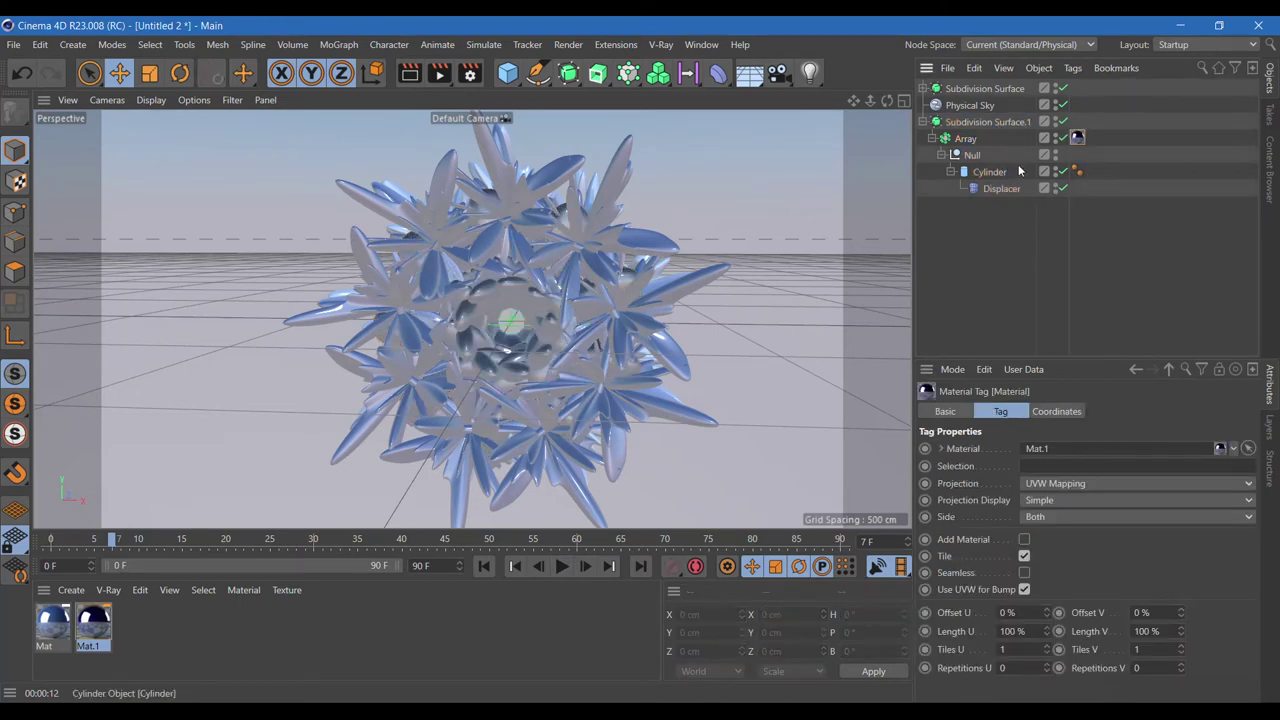
left_click_drag(1077, 138, 1008, 122)
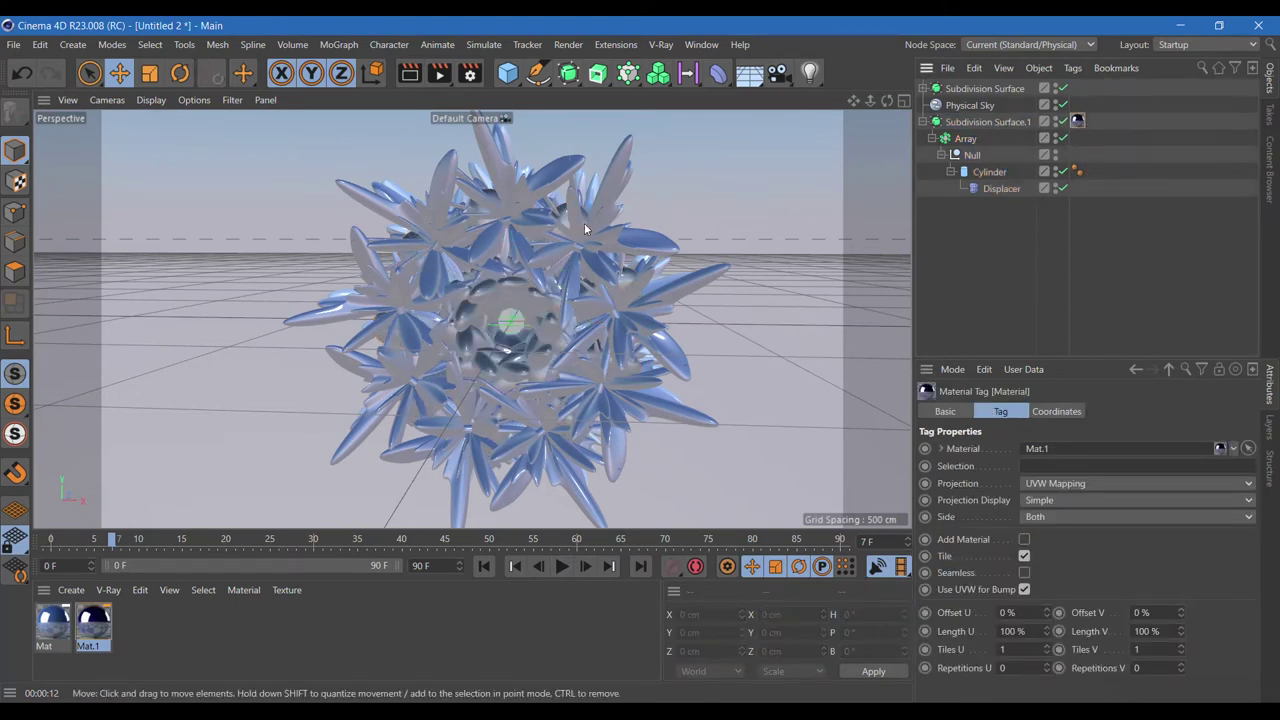
left_click(409, 73)
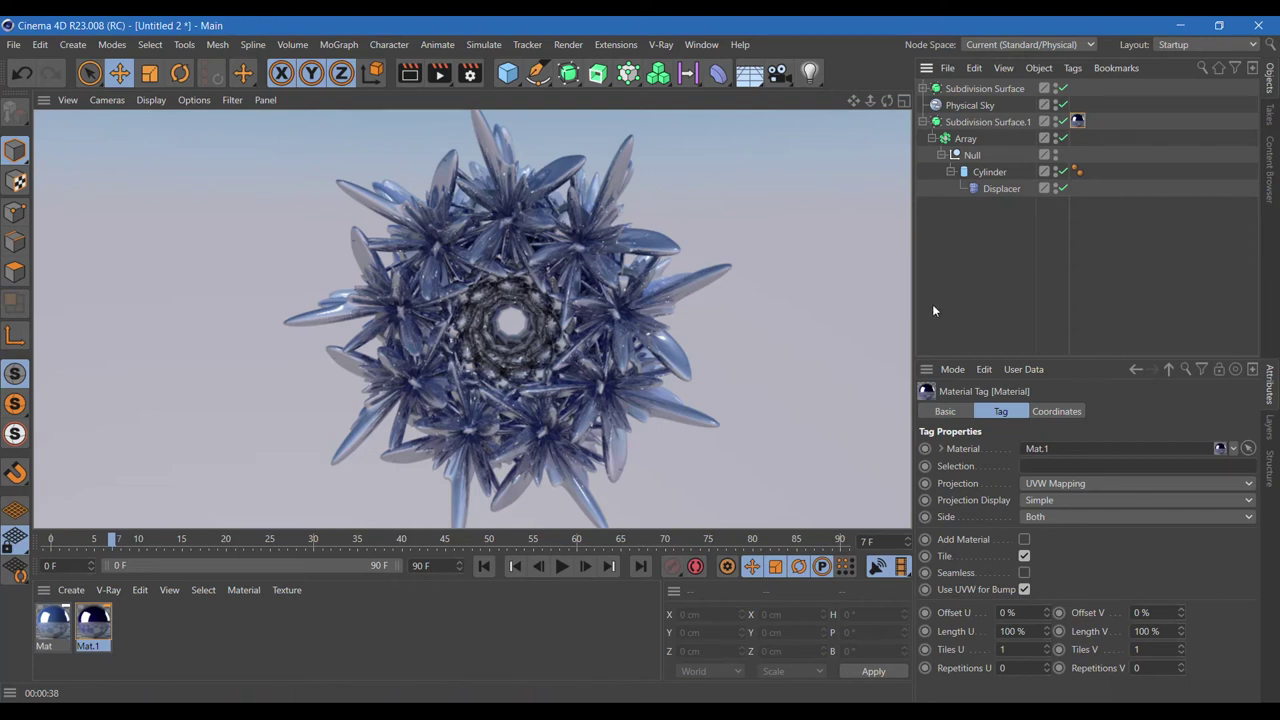
- Clear the render, disable the first Subdivision Surface for sharp spikes, and add a light
left_click(1061, 123)
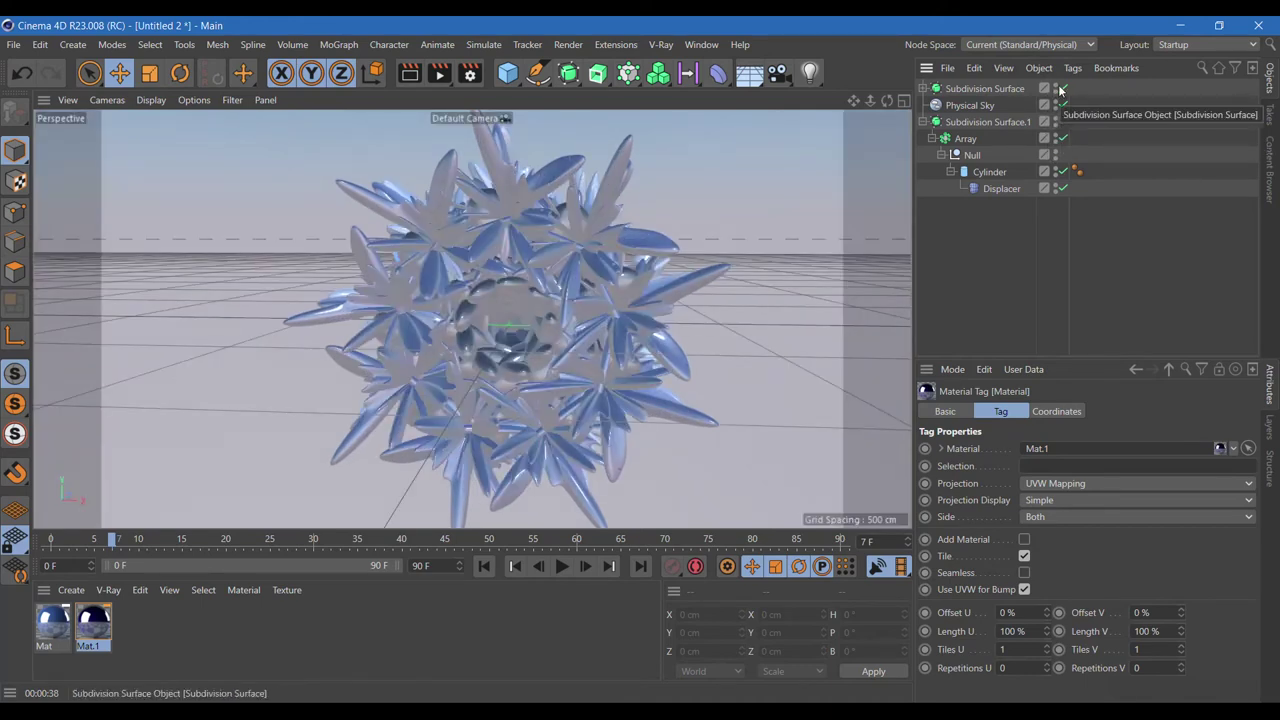
left_click(1062, 88)
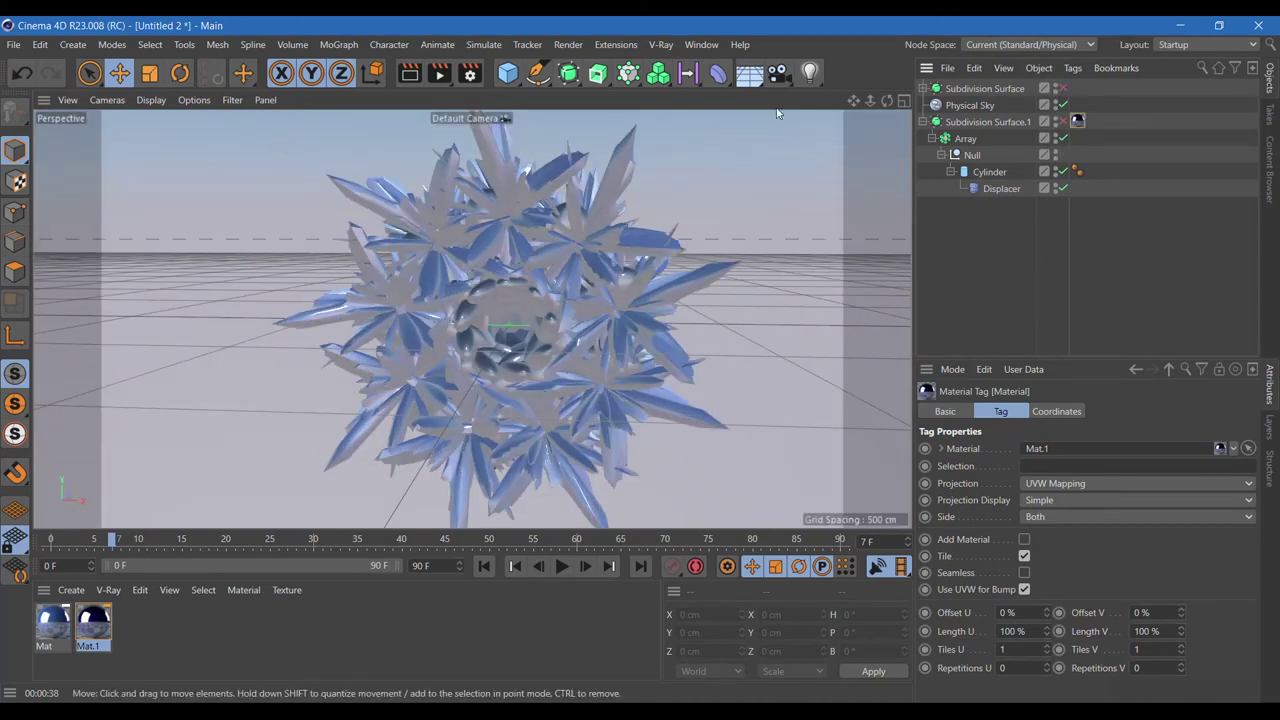
left_click(809, 72)
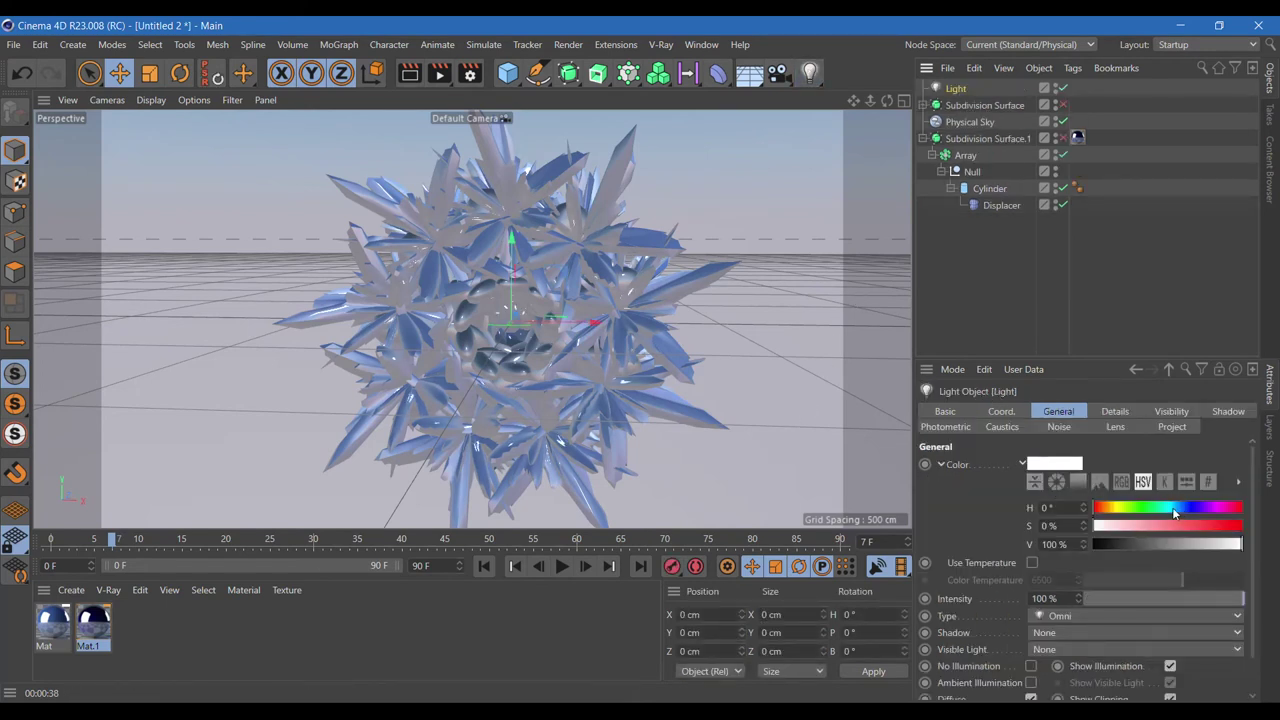
- Tint the light pale cyan (H 189°, S 54%), move it to X 665.682 cm, then render
left_click(1058, 464)
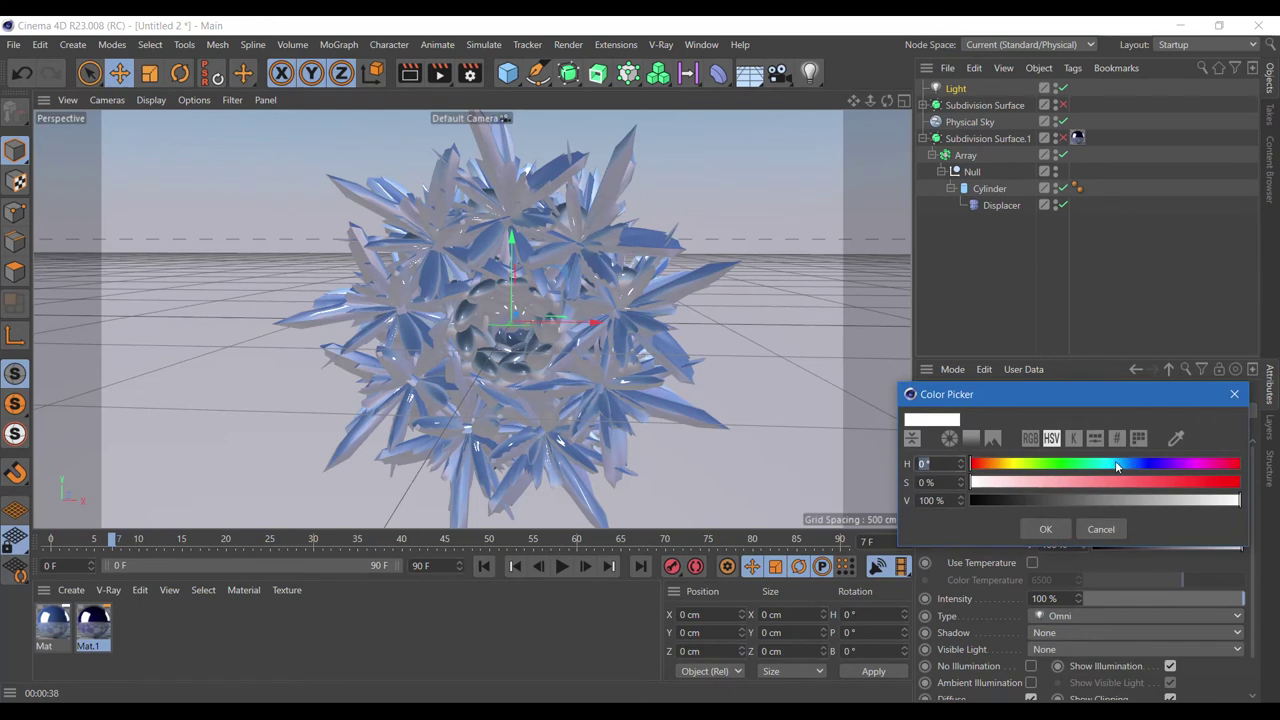
left_click(1112, 464)
left_click(1116, 483)
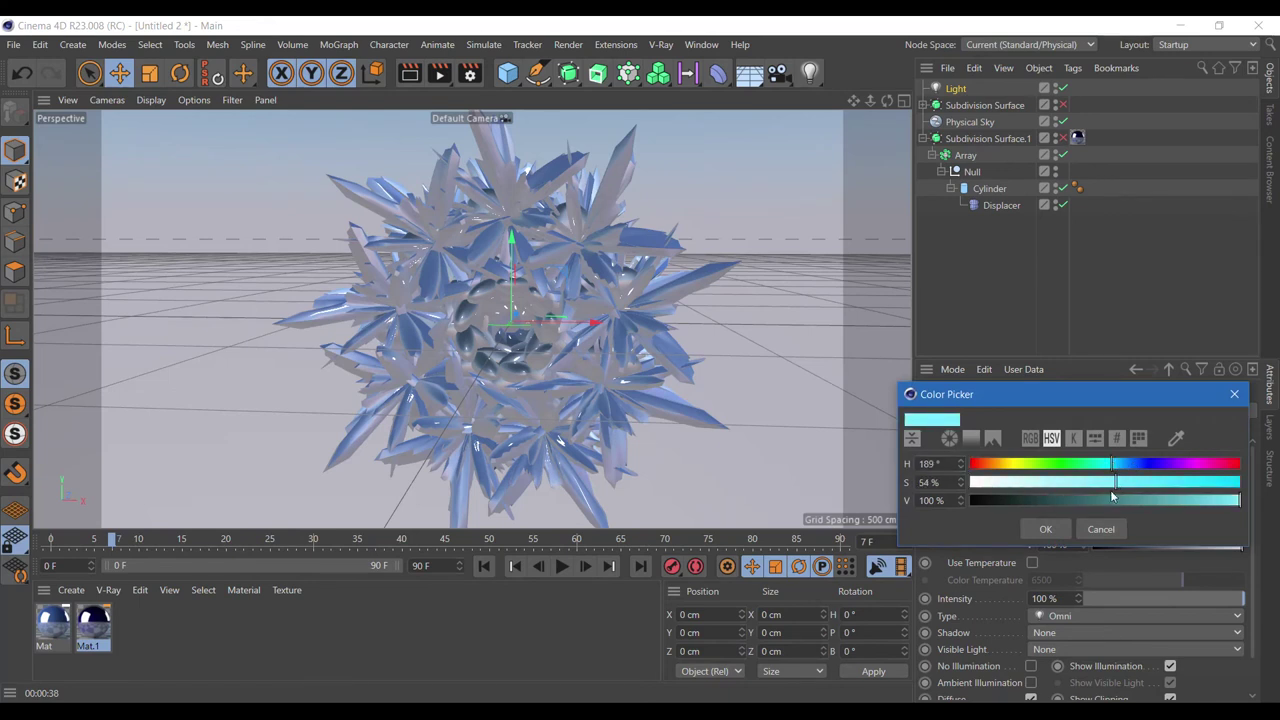
left_click(1052, 529)
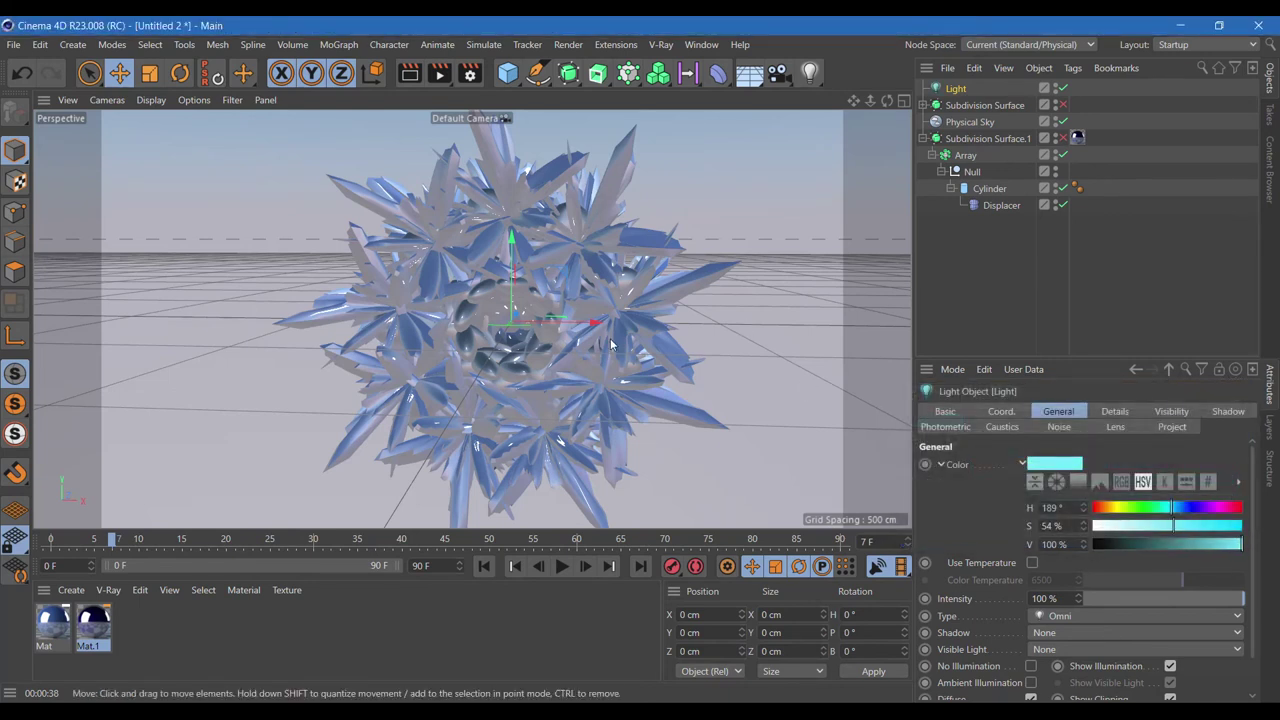
left_click_drag(595, 322, 874, 320)
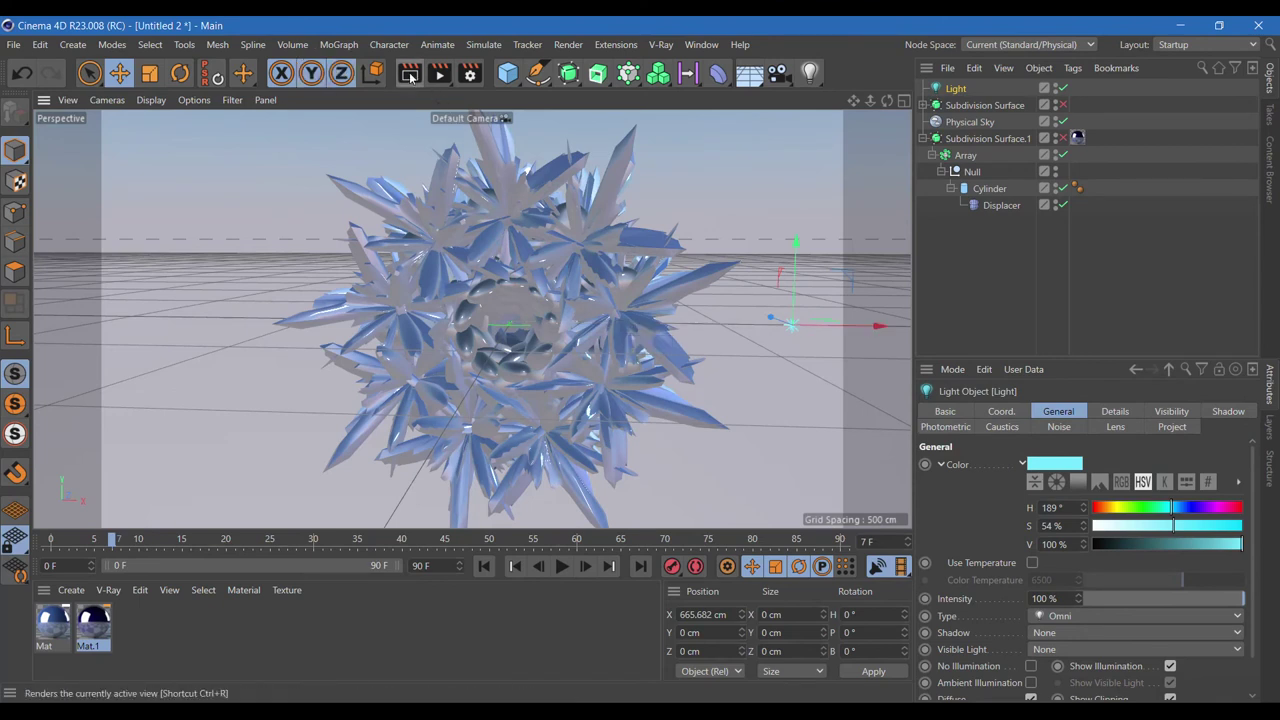
left_click(409, 73)
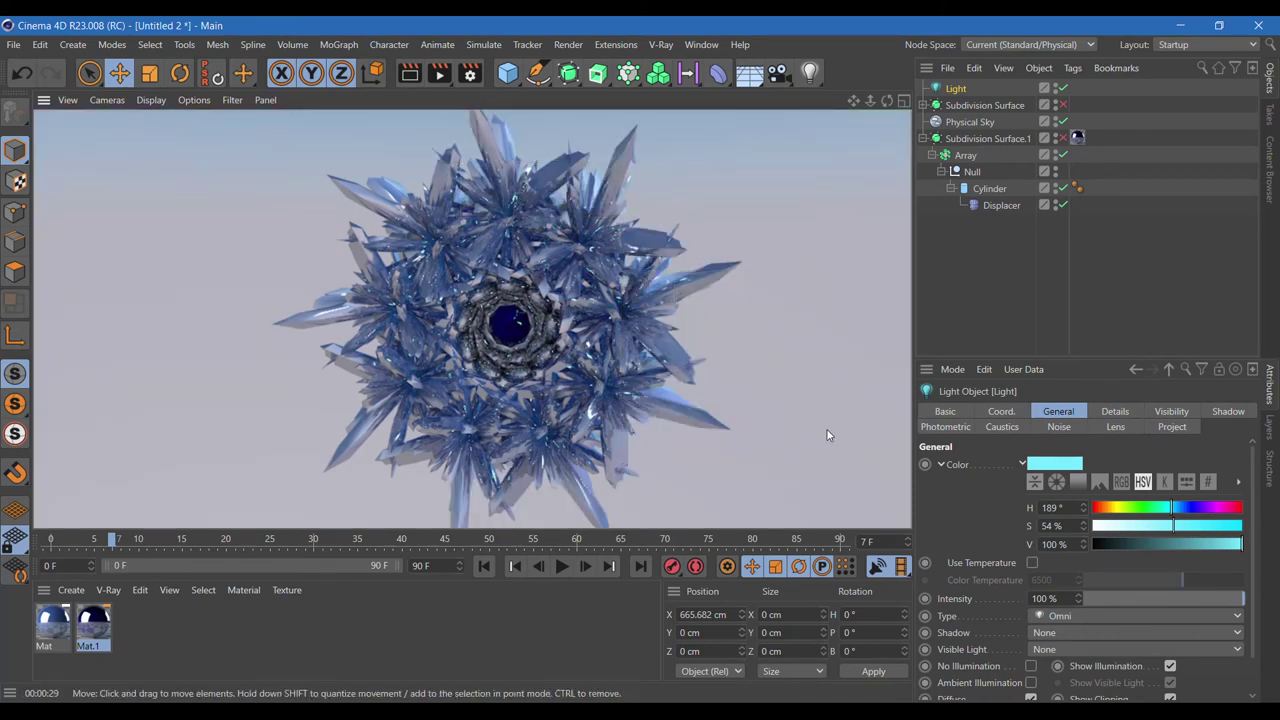
- Clear the finished cyan-lit test render back to the shaded viewport
left_click(956, 88)
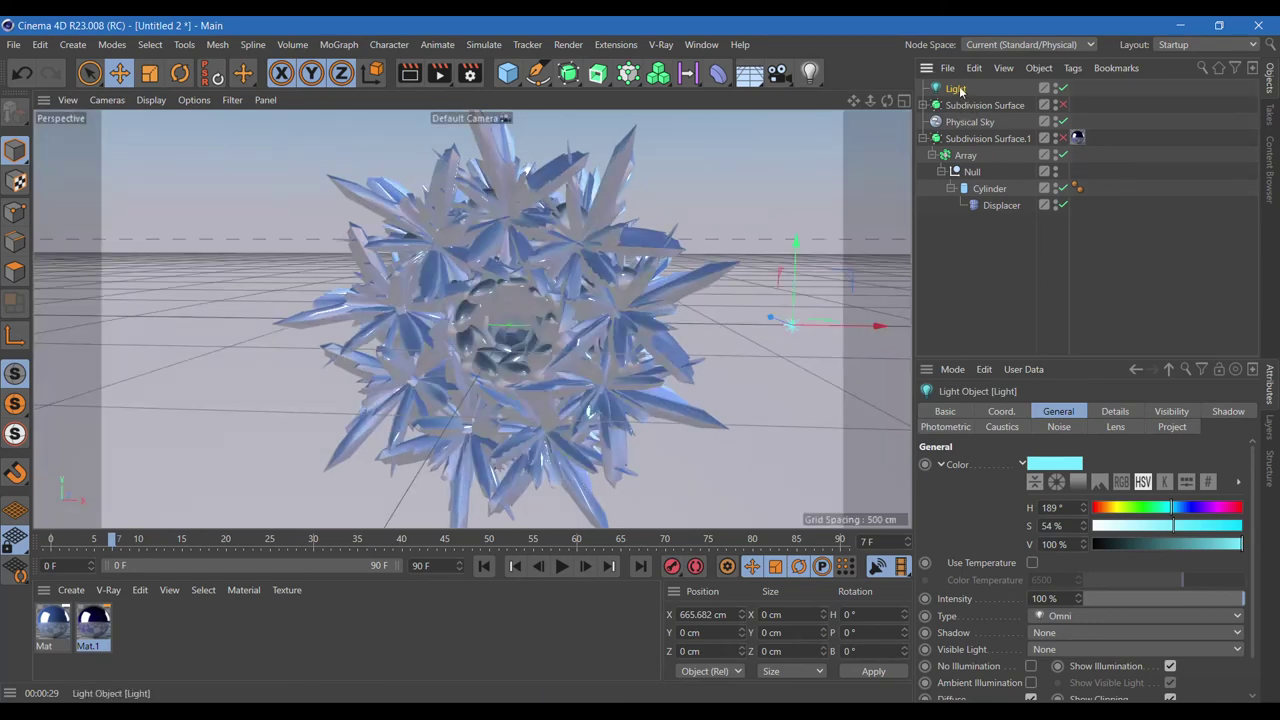
- Nest the cyan light under the Cylinder so it repeats with each arrayed copy, and test-render
left_click_drag(995, 193, 993, 191)
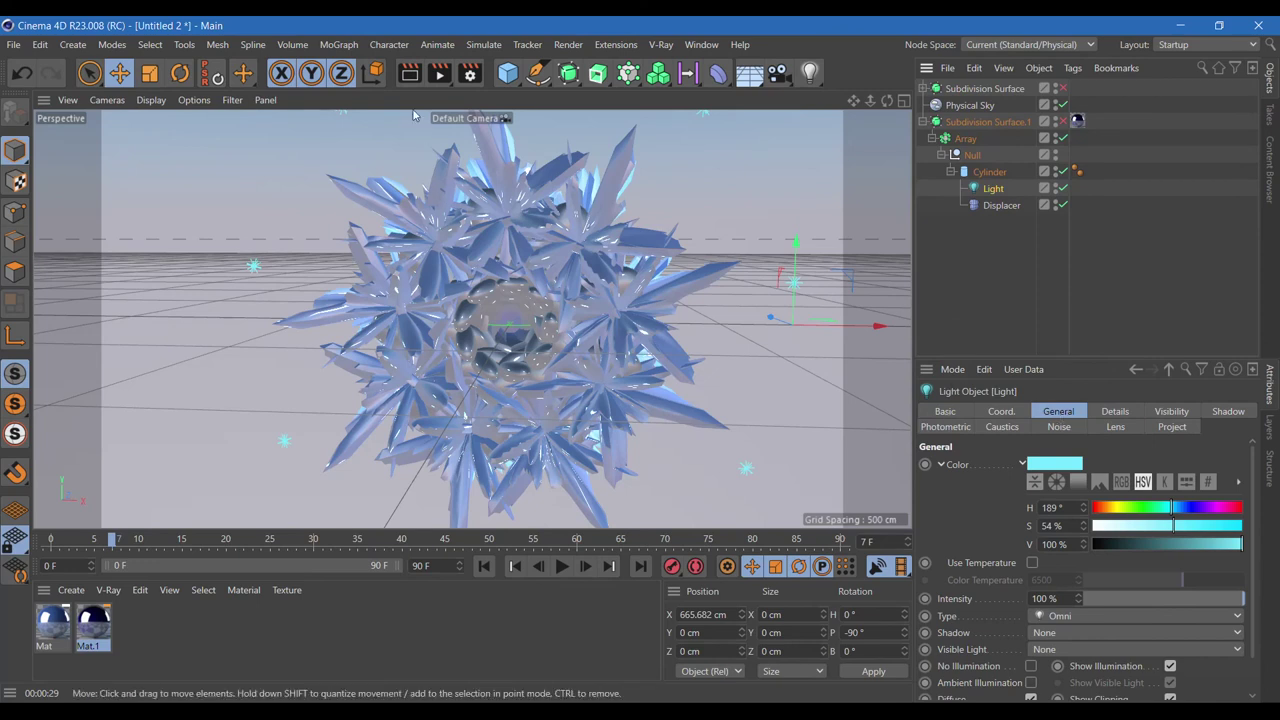
left_click(409, 73)
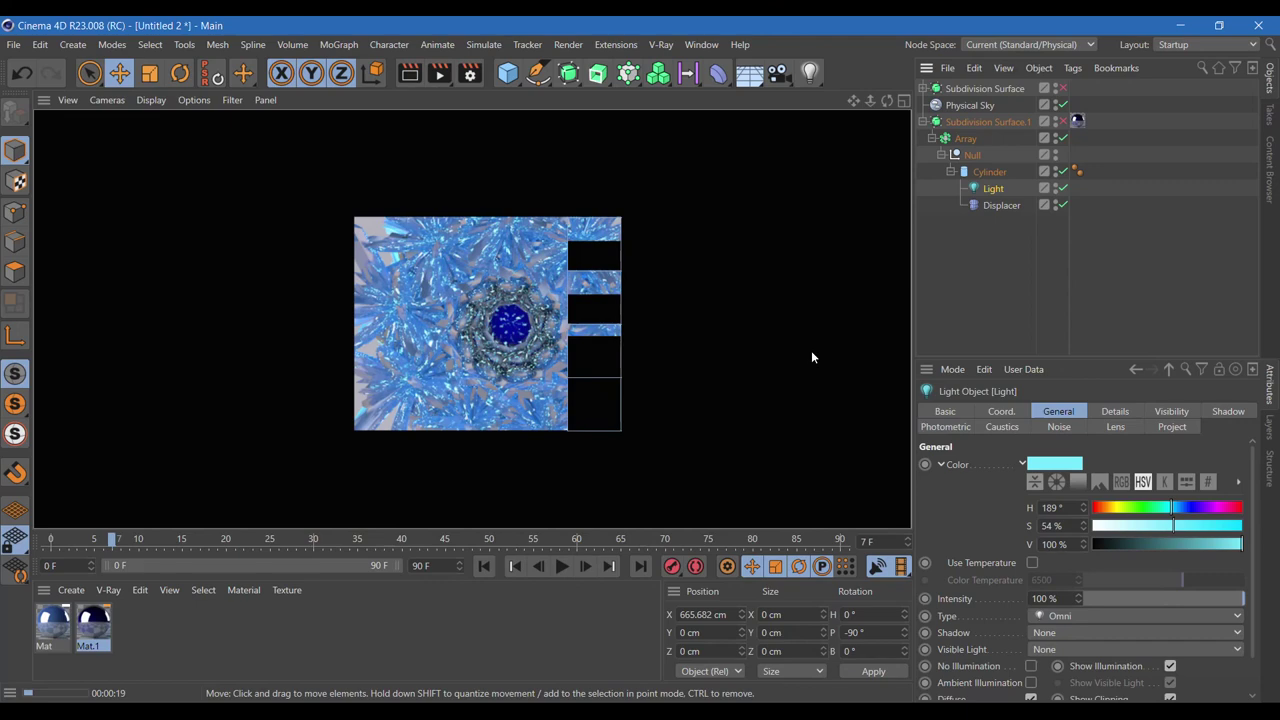
left_click(939, 290)
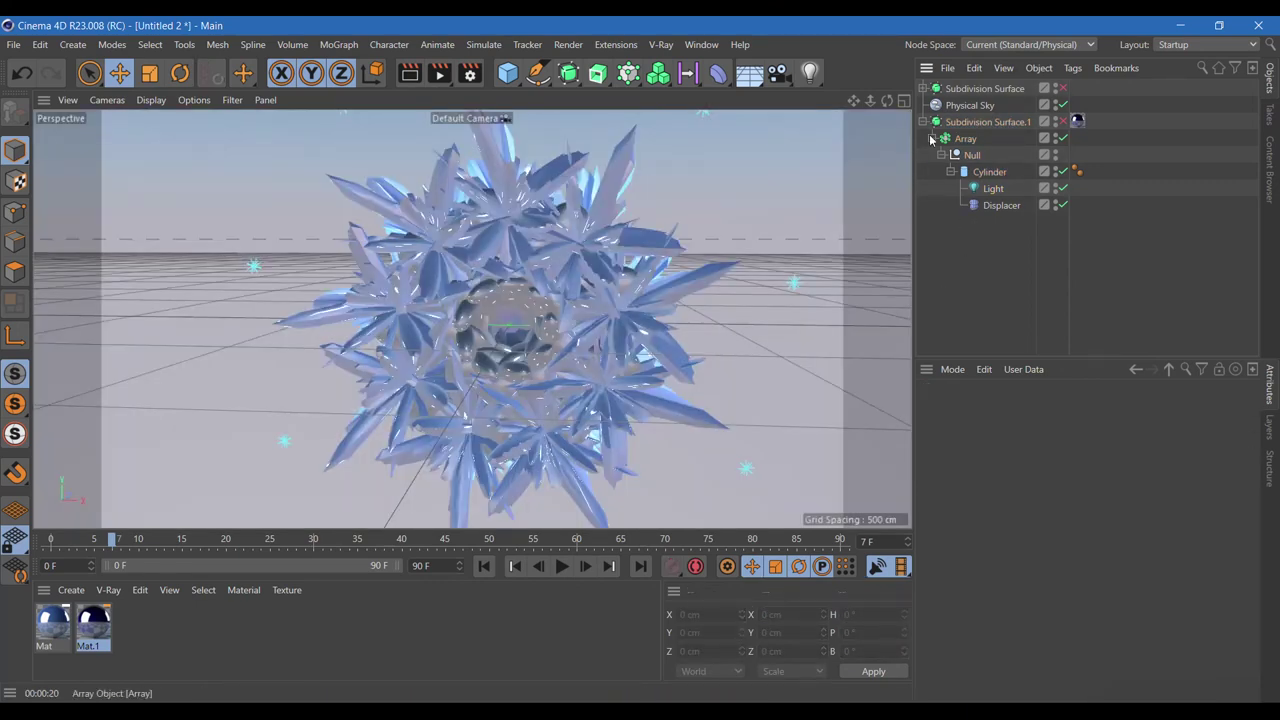
- Copy the light under the first flower's Cylinder, tint it magenta (H 314°, S 81%), and render
left_click(923, 89)
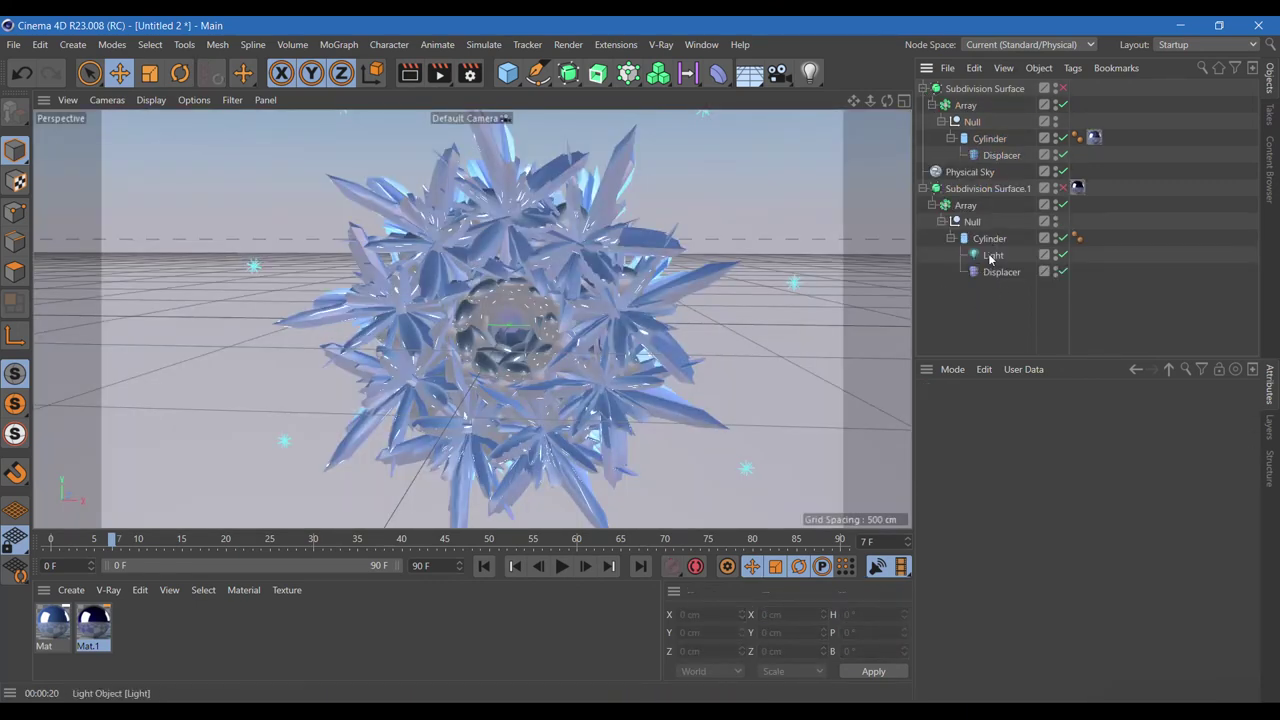
left_click(992, 256)
left_click_drag(992, 257, 988, 150, "ctrl")
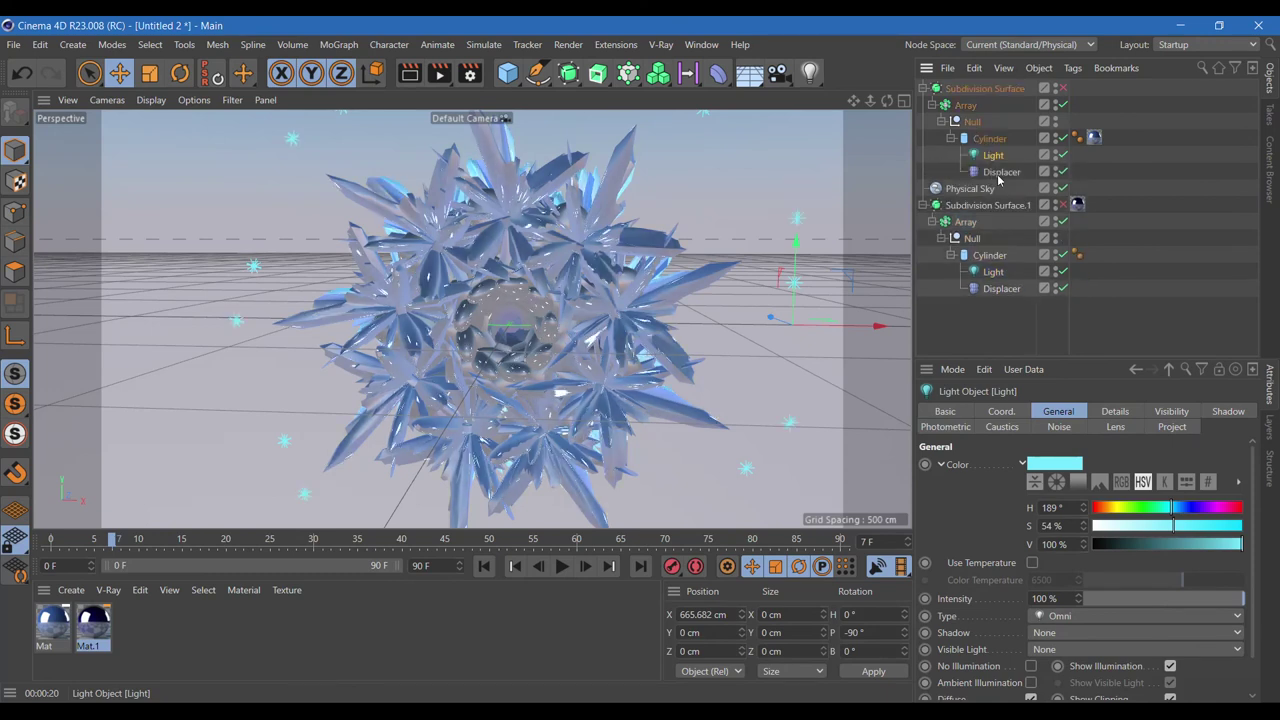
left_click(1191, 513)
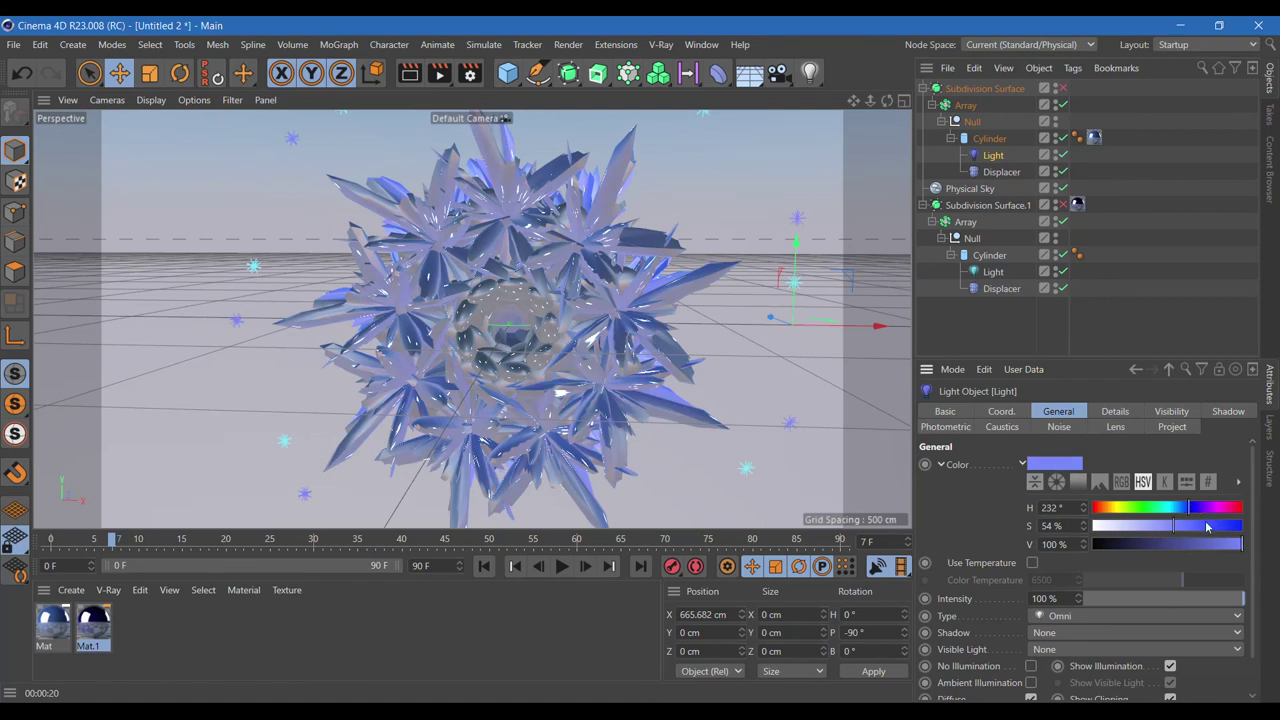
left_click(1214, 526)
left_click(1225, 509)
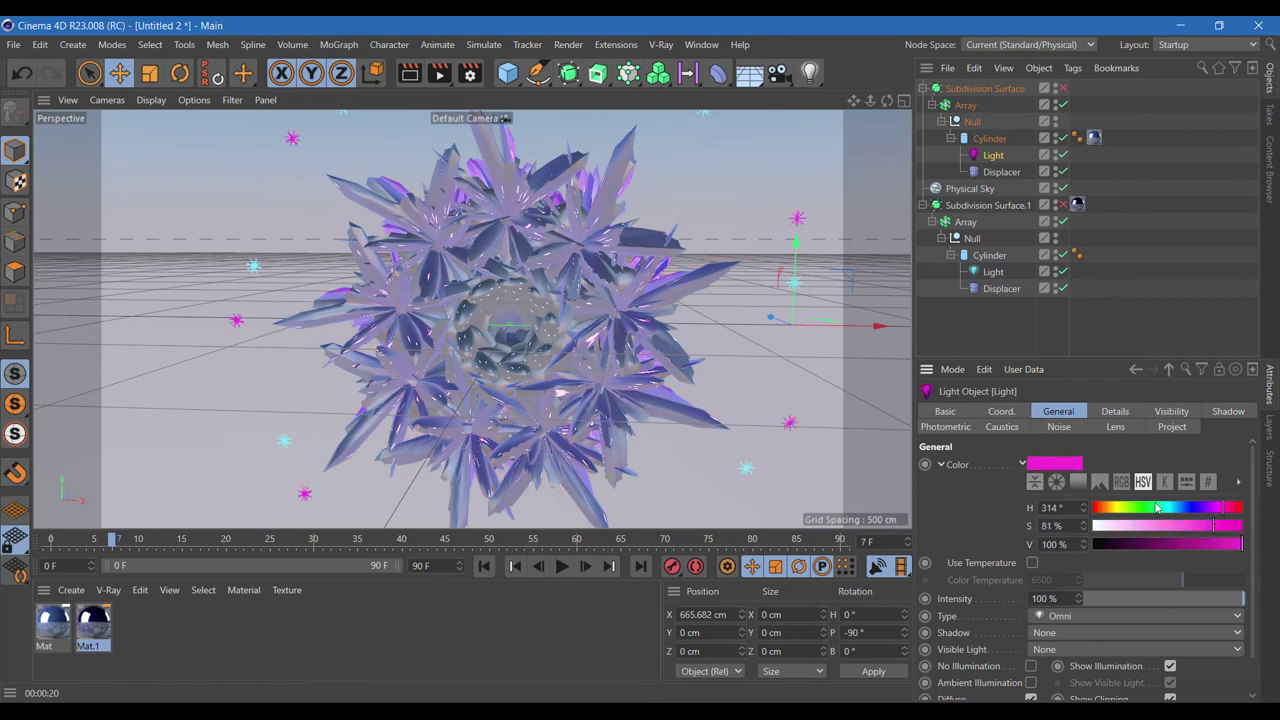
left_click(409, 73)
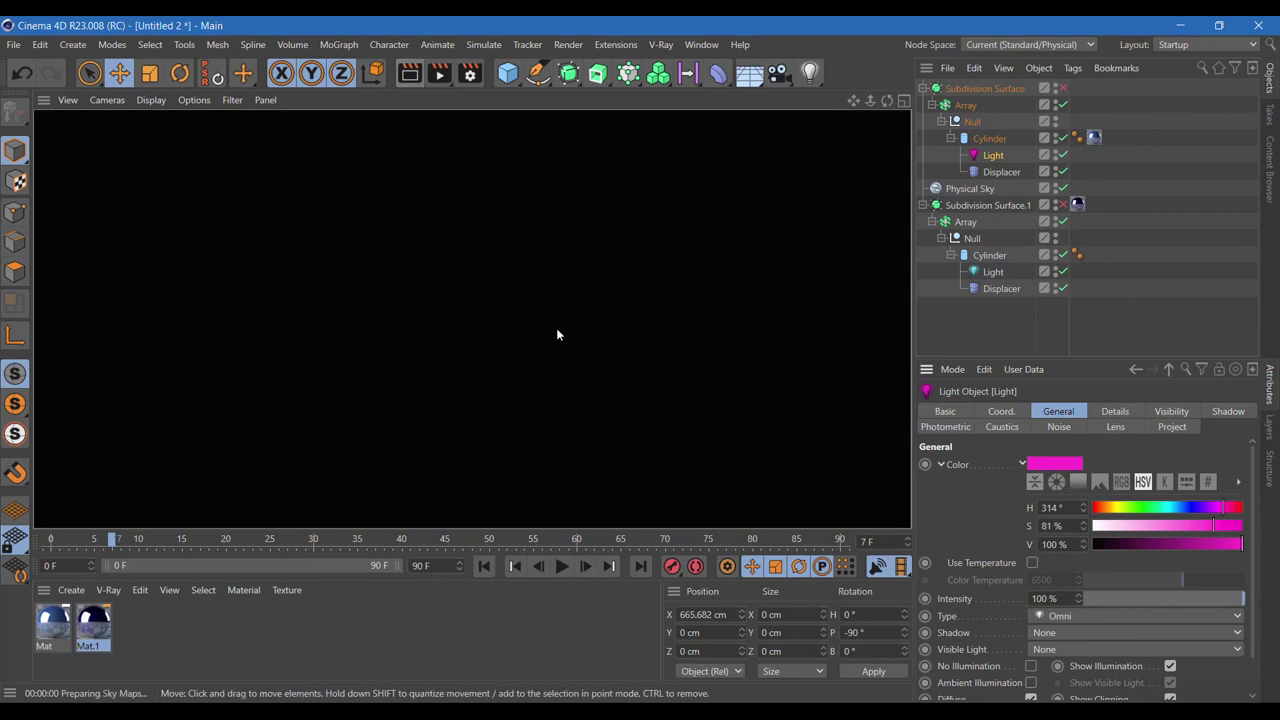